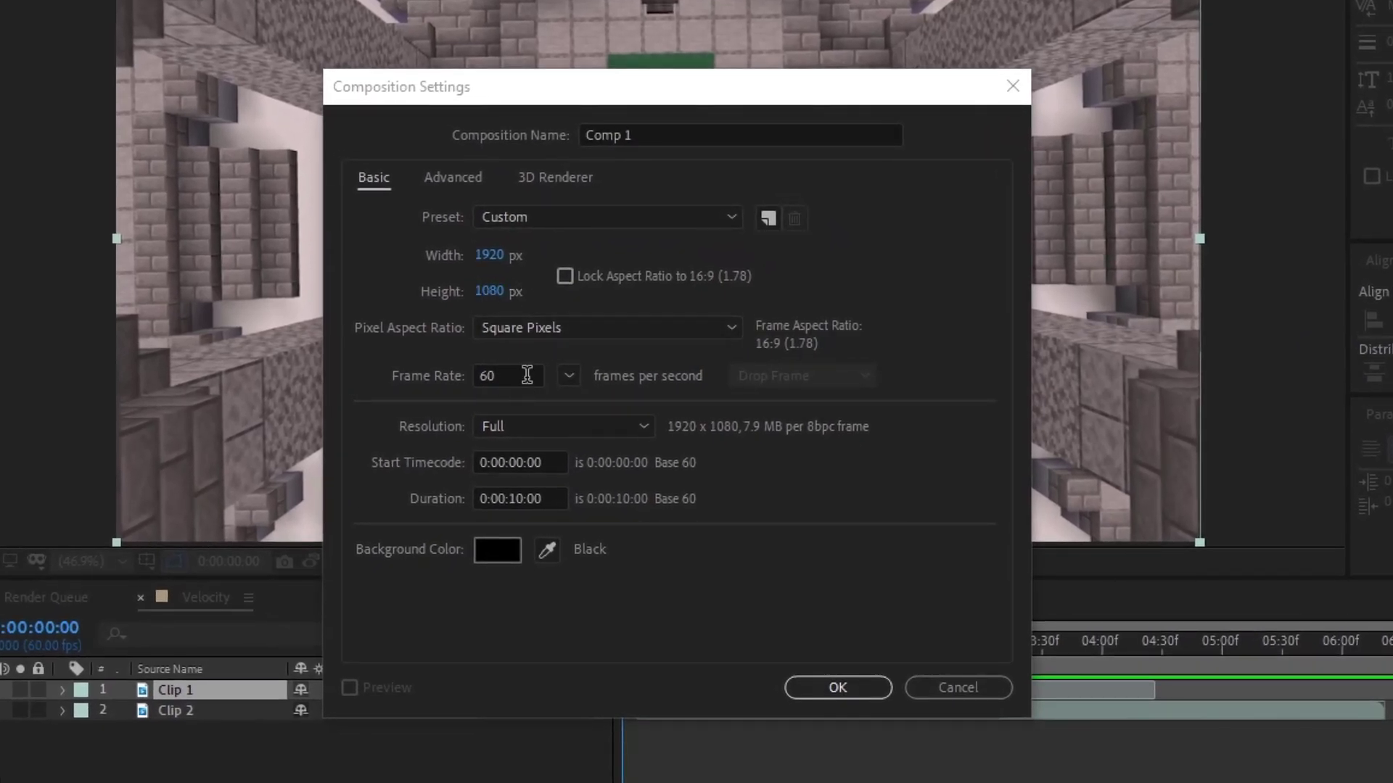
{"action": "left_click", "coordinate": [526, 375]}
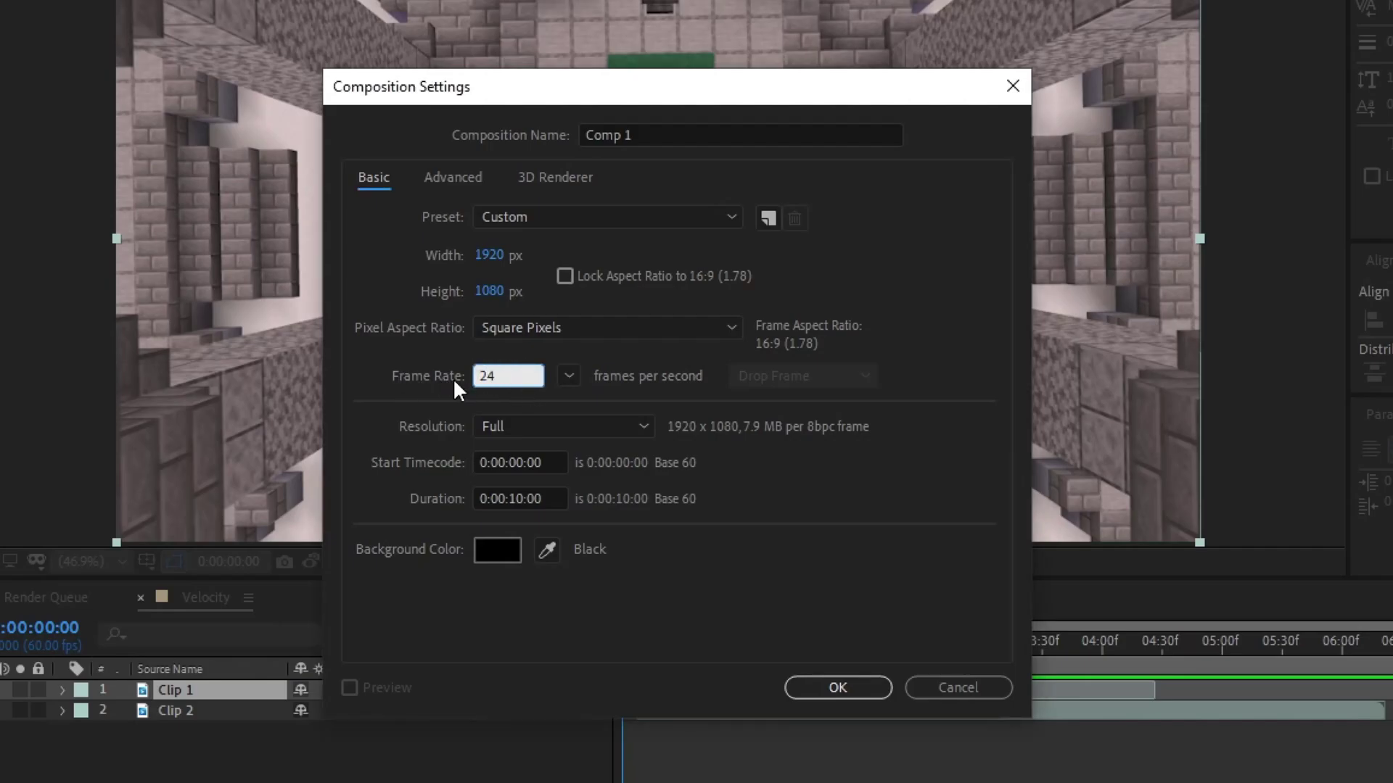
{"action": "double_click", "coordinate": [510, 372]}
{"action": "type", "text": "60"}
{"action": "left_click", "coordinate": [703, 521]}
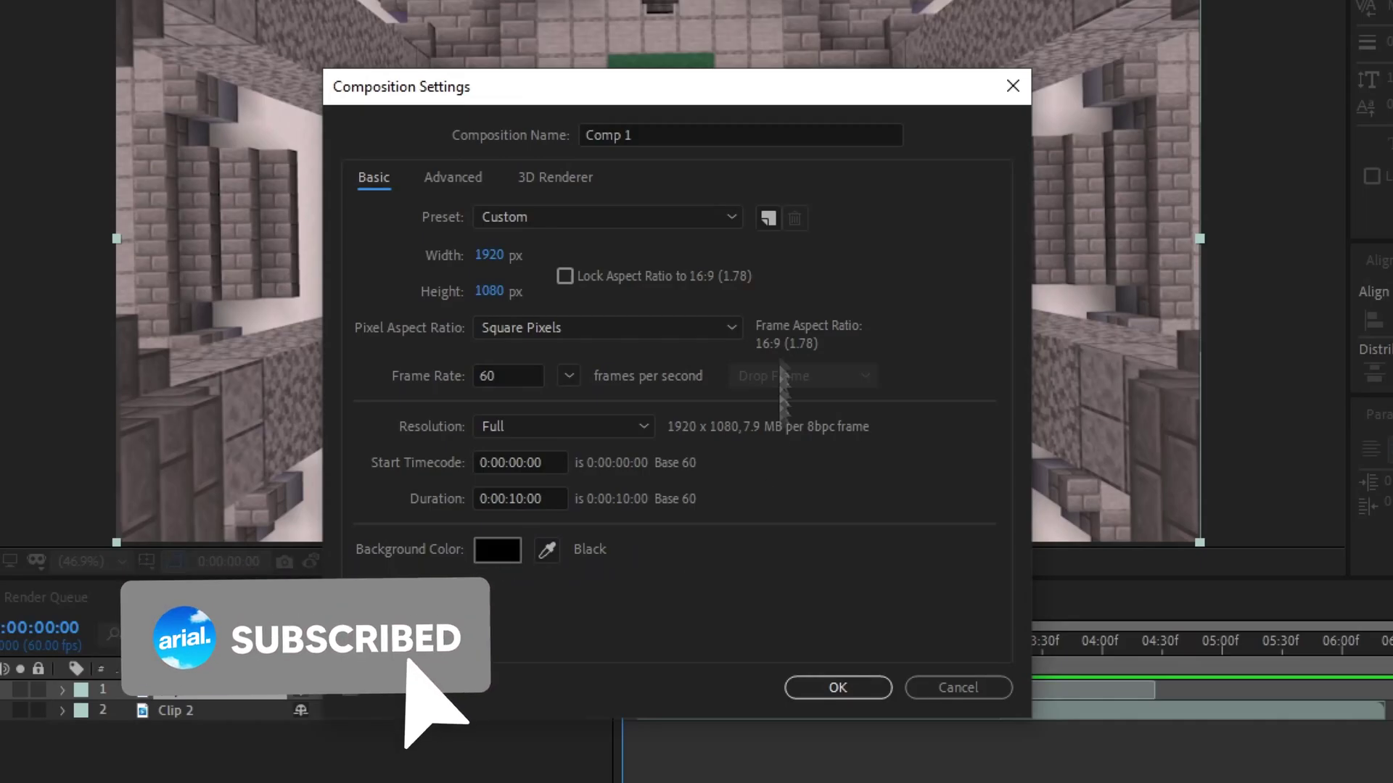
{"action": "left_click", "coordinate": [682, 135]}
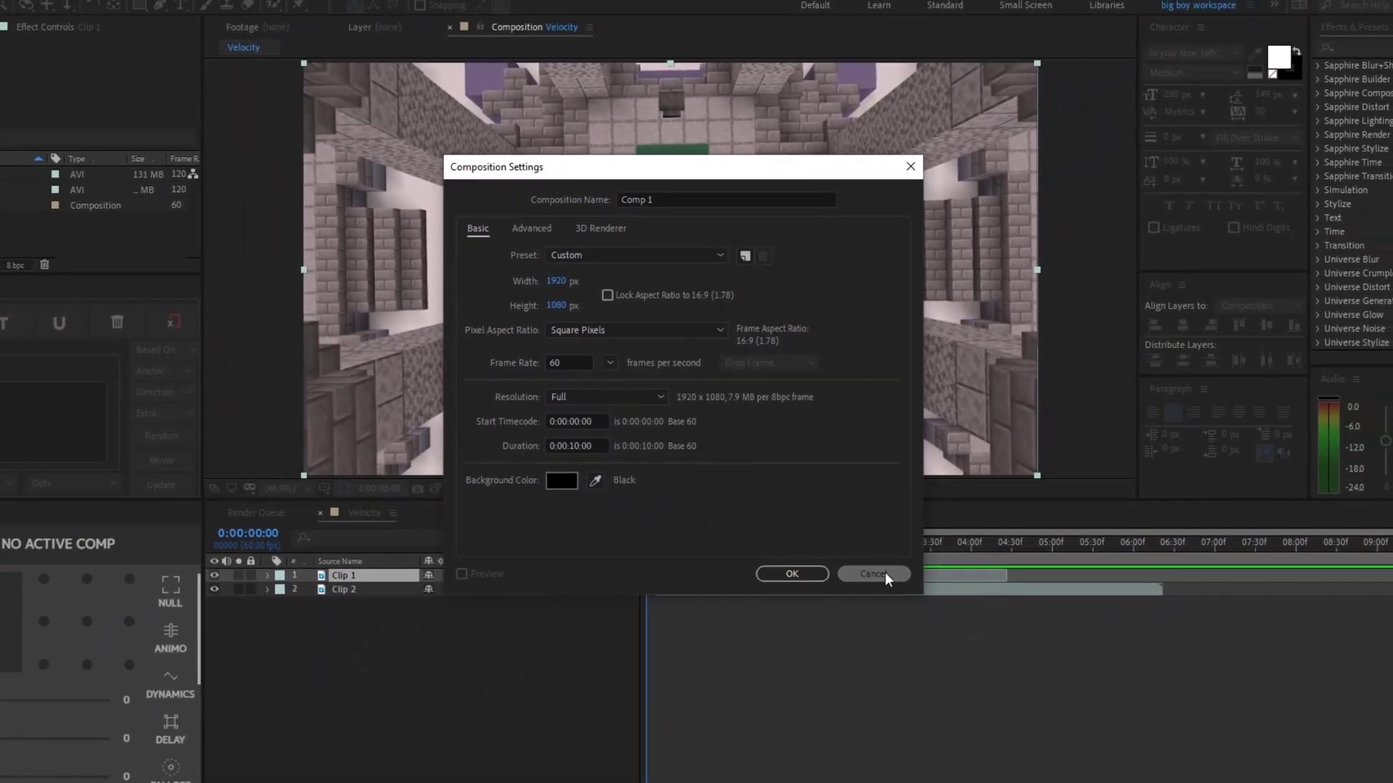
Cancel the Composition Settings dialog, leaving the Velocity composition unchanged
{"action": "left_click", "coordinate": [958, 688]}
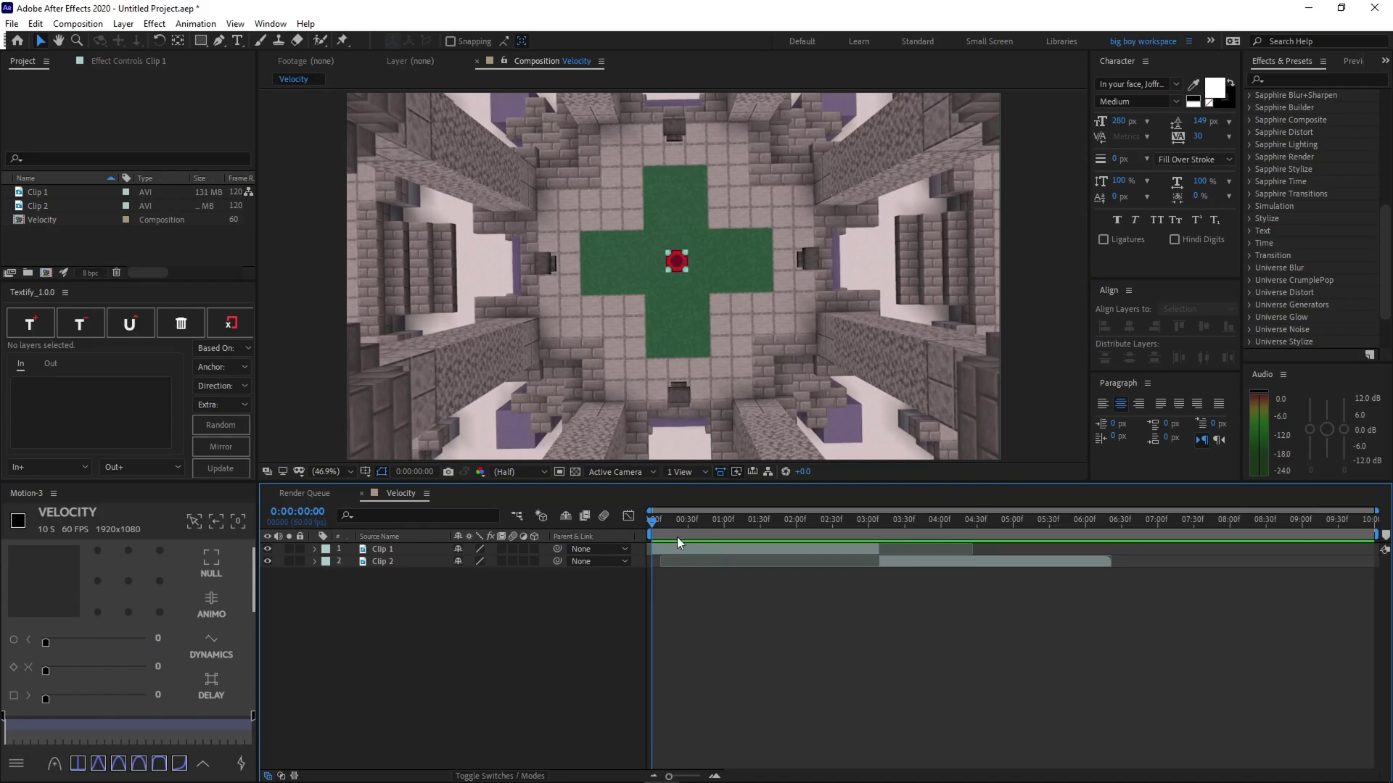
{"action": "left_click", "coordinate": [406, 549]}
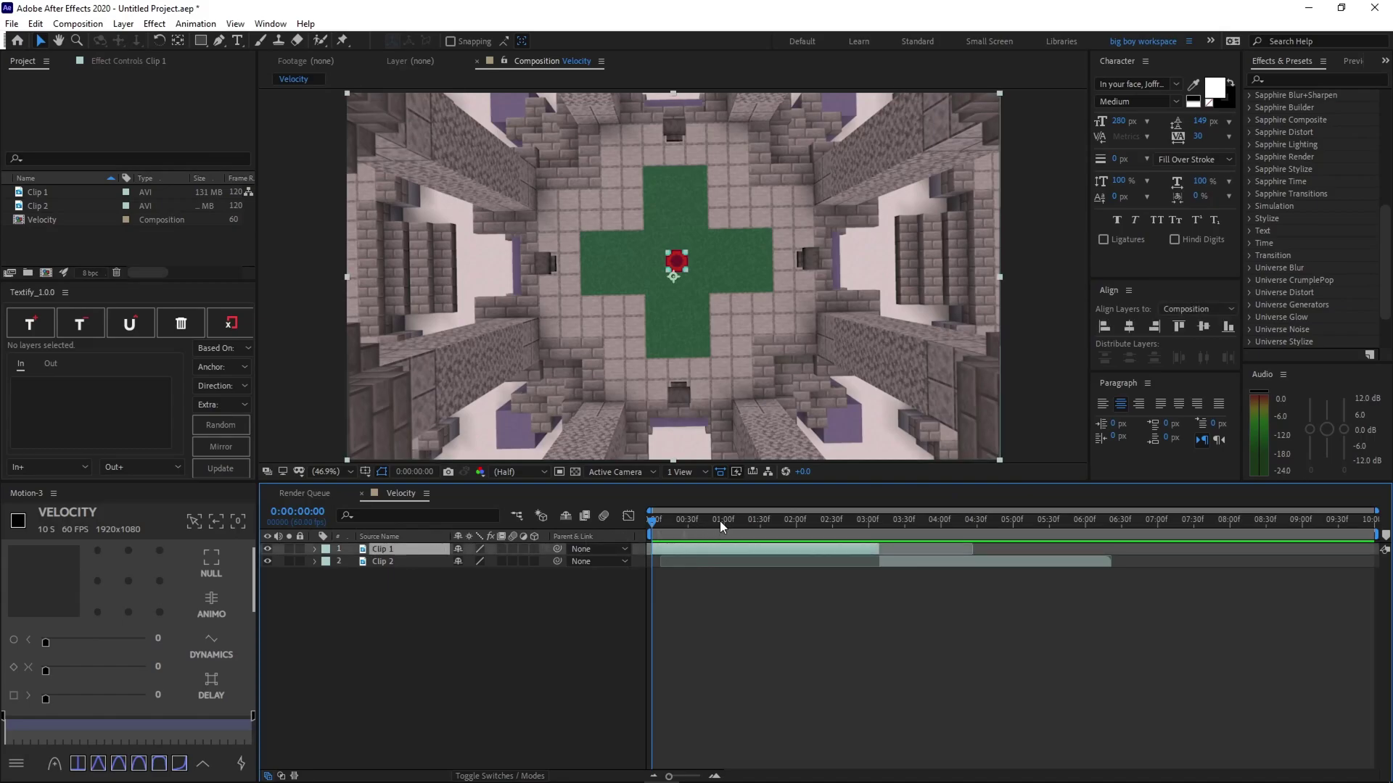
{"action": "left_click", "coordinate": [719, 520]}
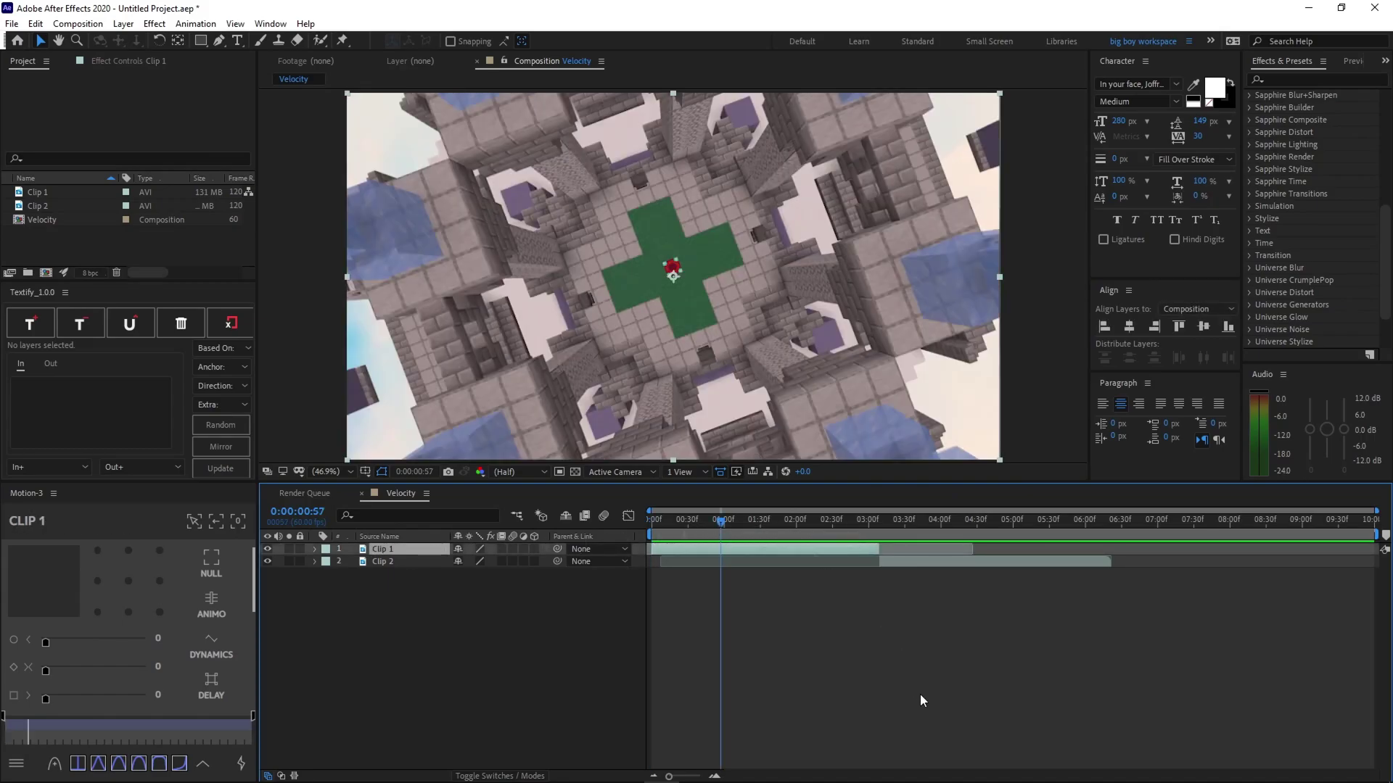
{"action": "key", "text": "ctrl+shift+d"}
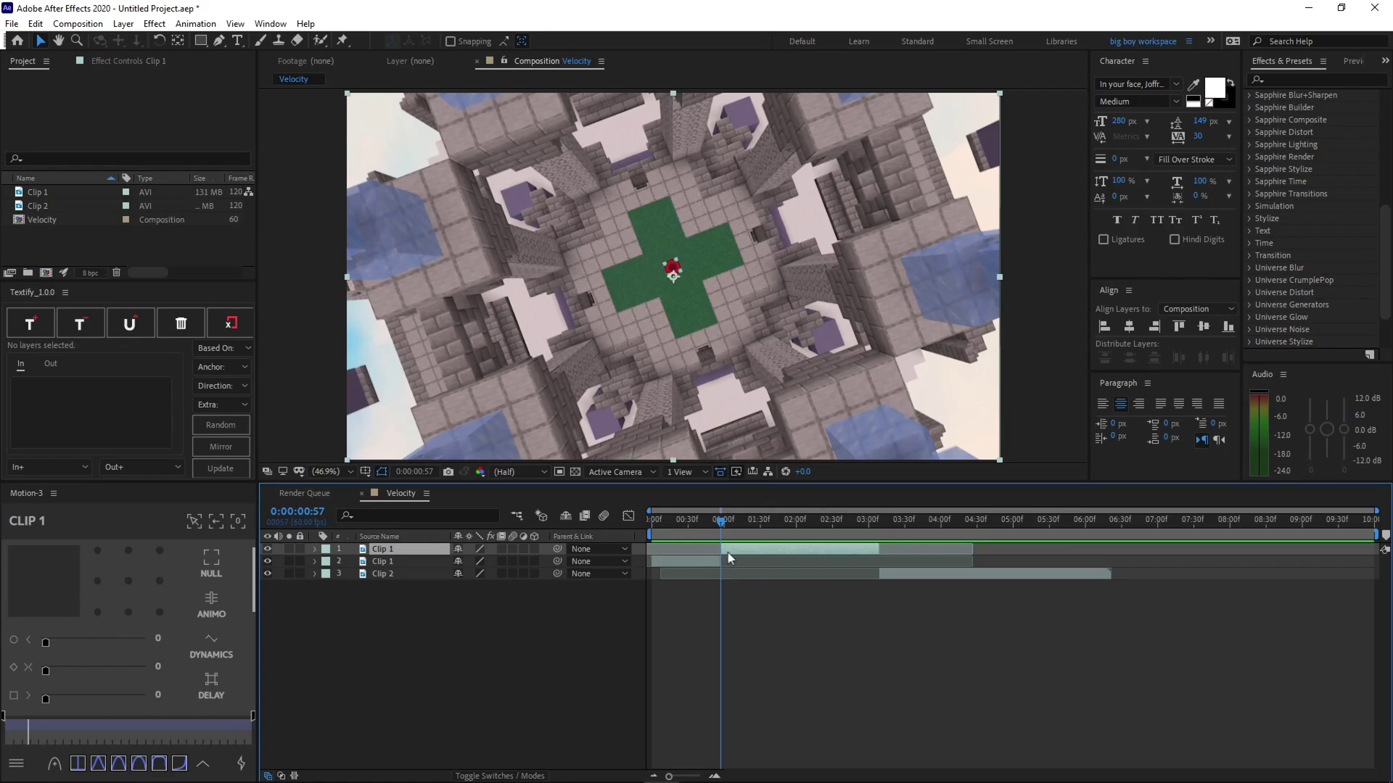
{"action": "key", "text": "Delete"}
{"action": "key", "text": "Home"}
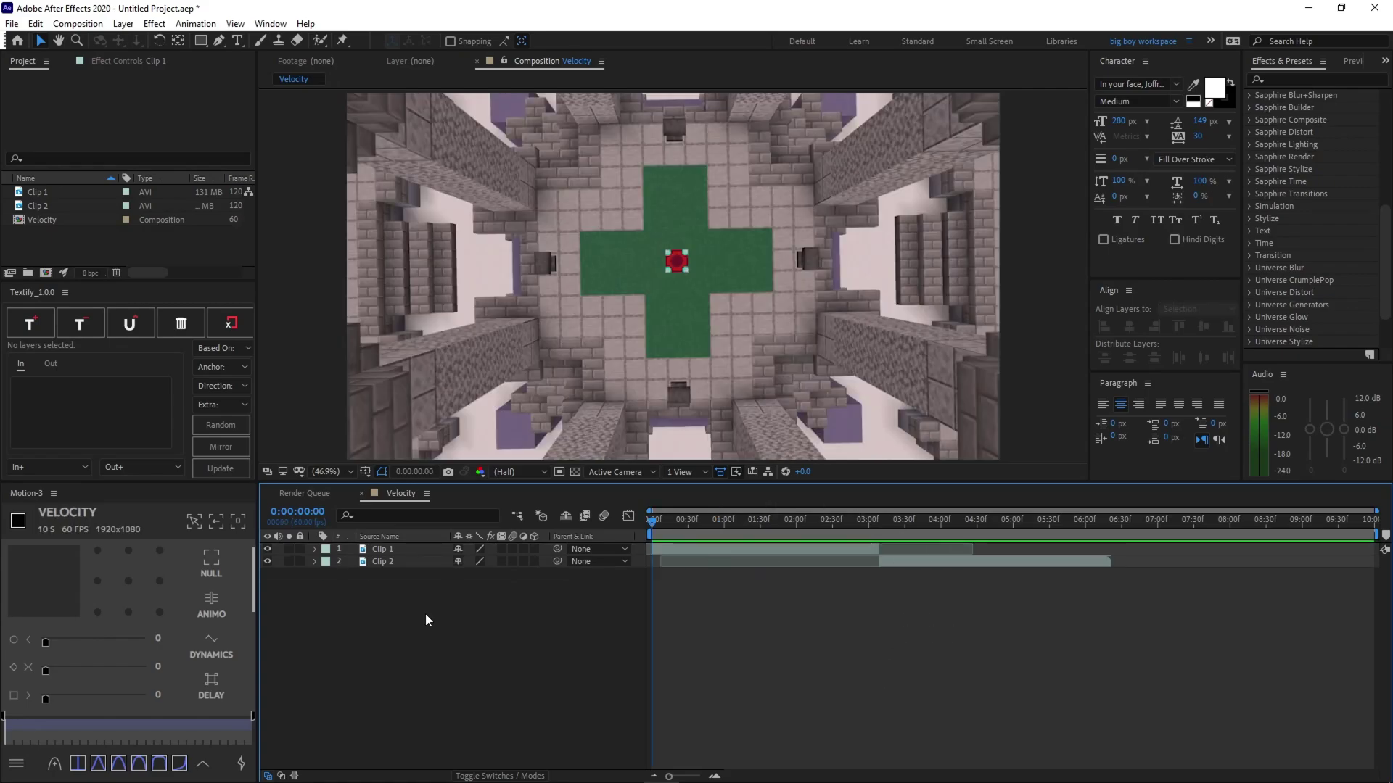
{"action": "left_click_drag", "start_coordinate": [425, 612], "coordinate": [403, 551]}
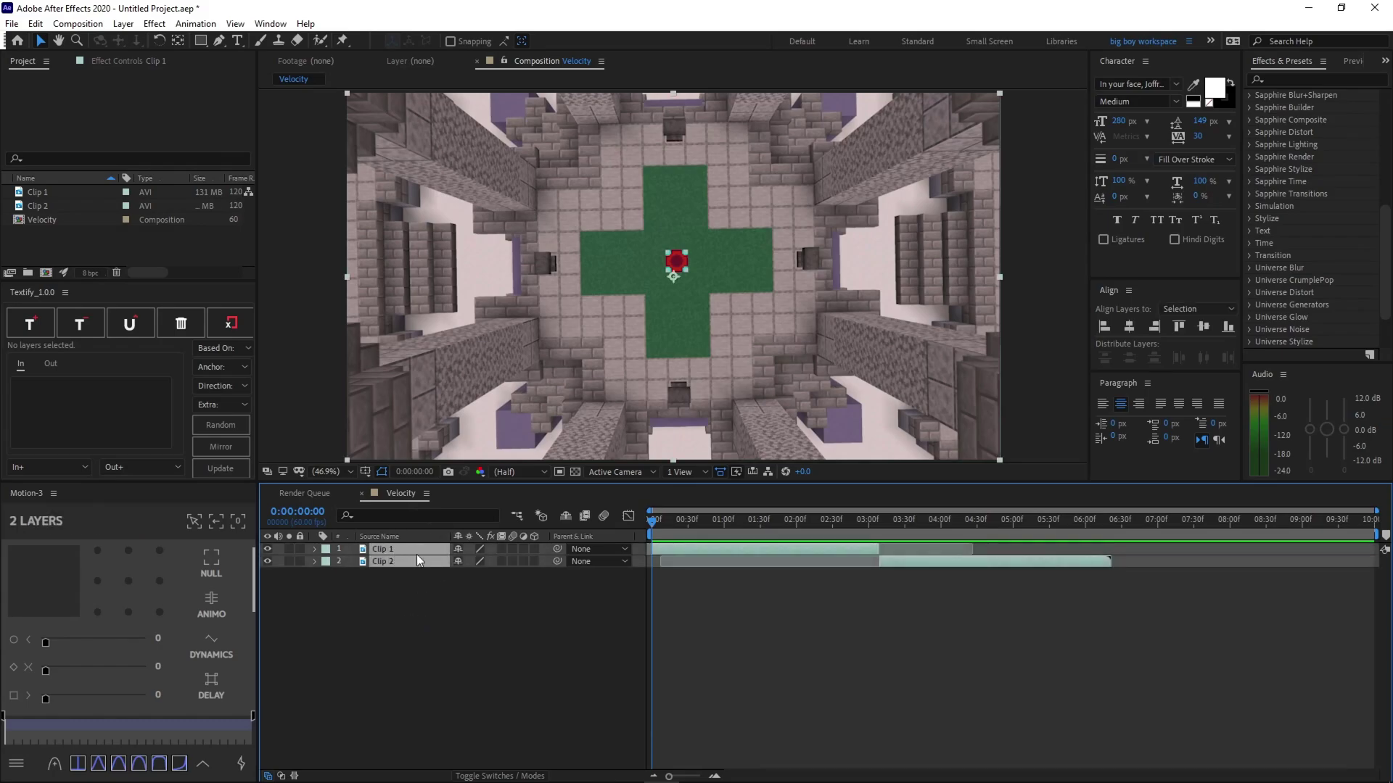
Enable Time Remapping on both the Clip 1 and Clip 2 layers
{"action": "right_click", "coordinate": [417, 560]}
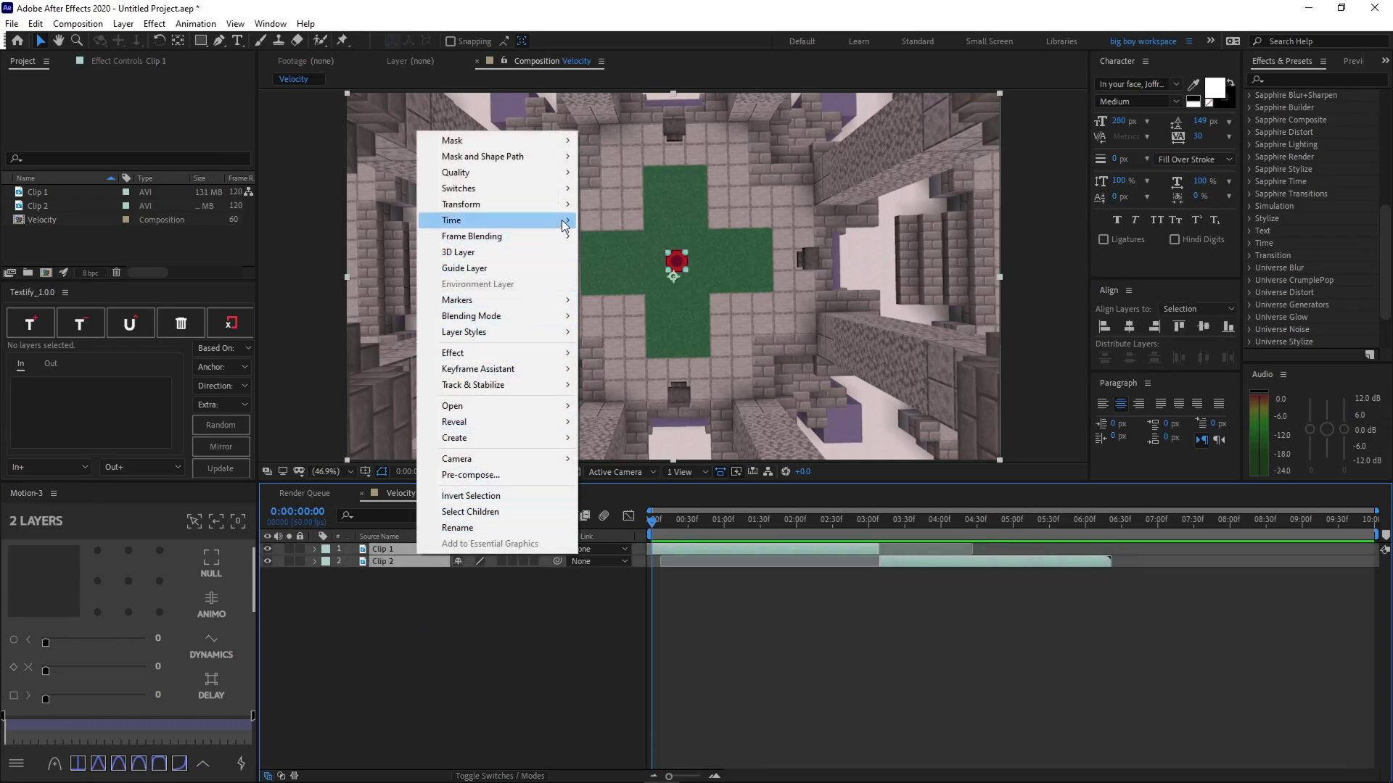
{"action": "mouse_move", "coordinate": [565, 224]}
{"action": "left_click", "coordinate": [703, 220]}
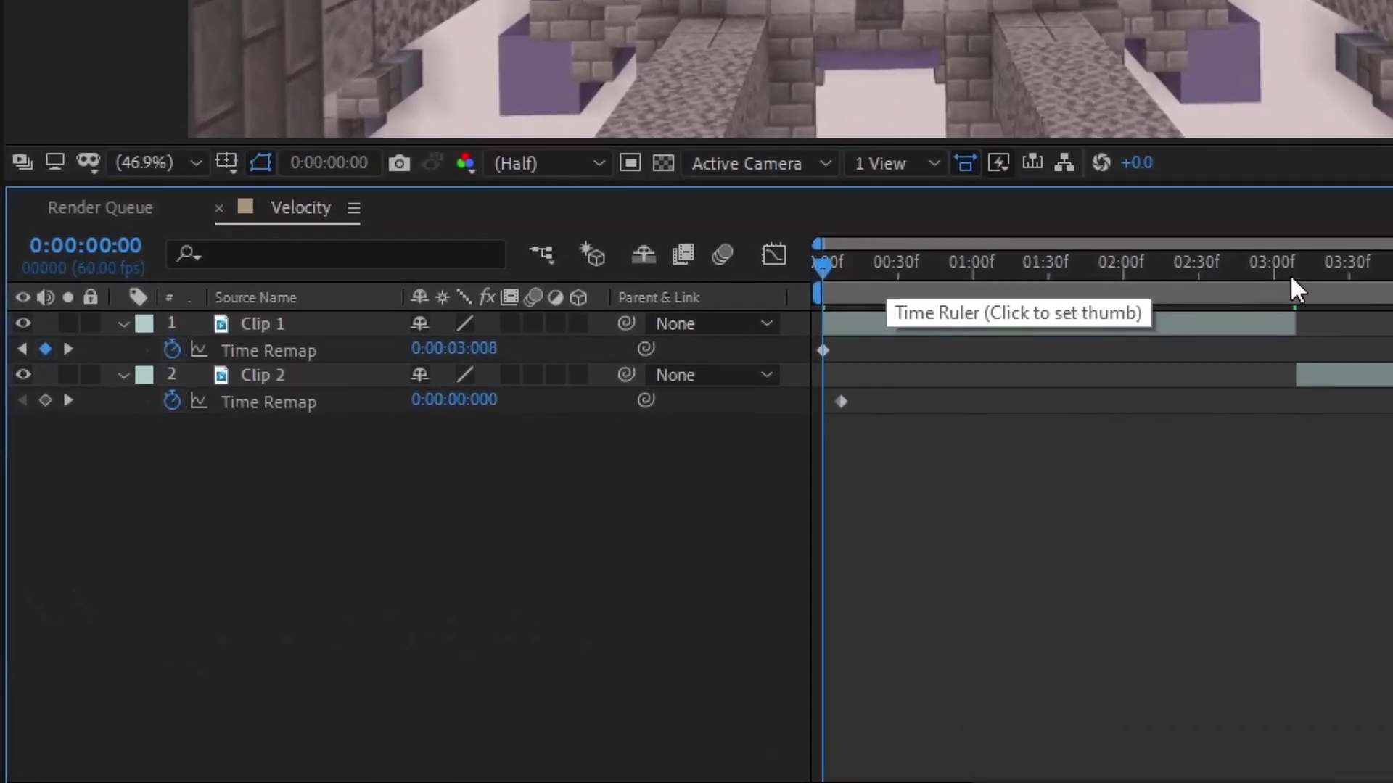
Add a Time Remap keyframe at 3:08 on Clip 1 and at 3:09 on Clip 2
{"action": "left_click", "coordinate": [1292, 277]}
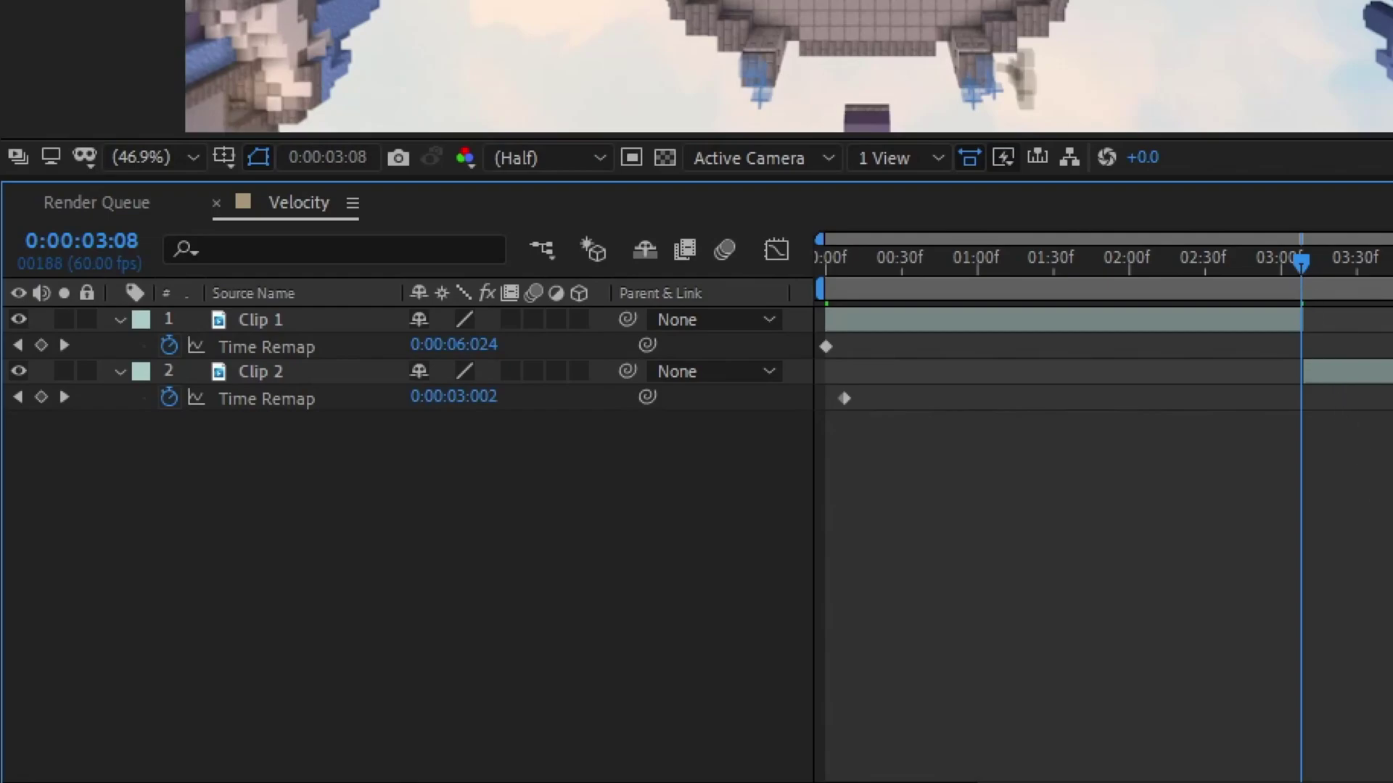
{"action": "left_click", "coordinate": [41, 345]}
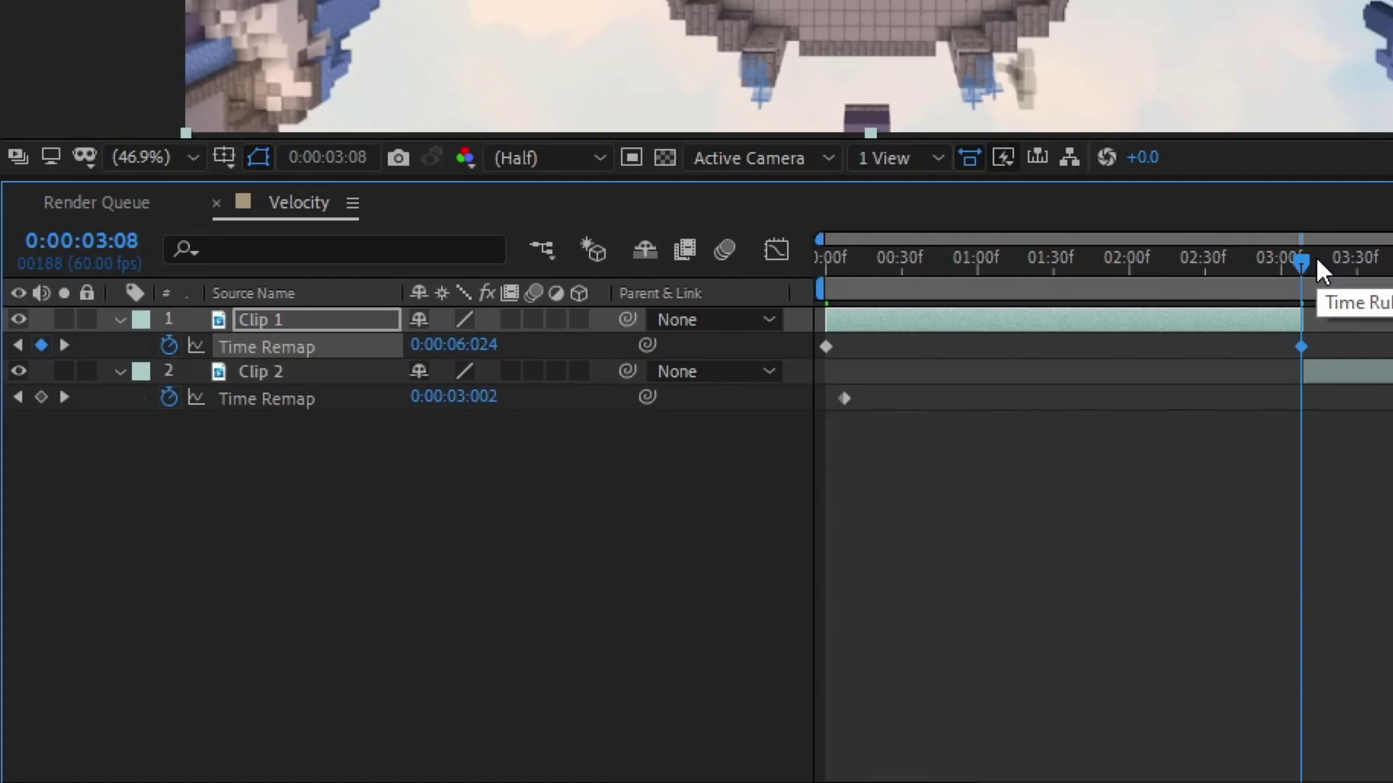
{"action": "key", "text": "Page_Down"}
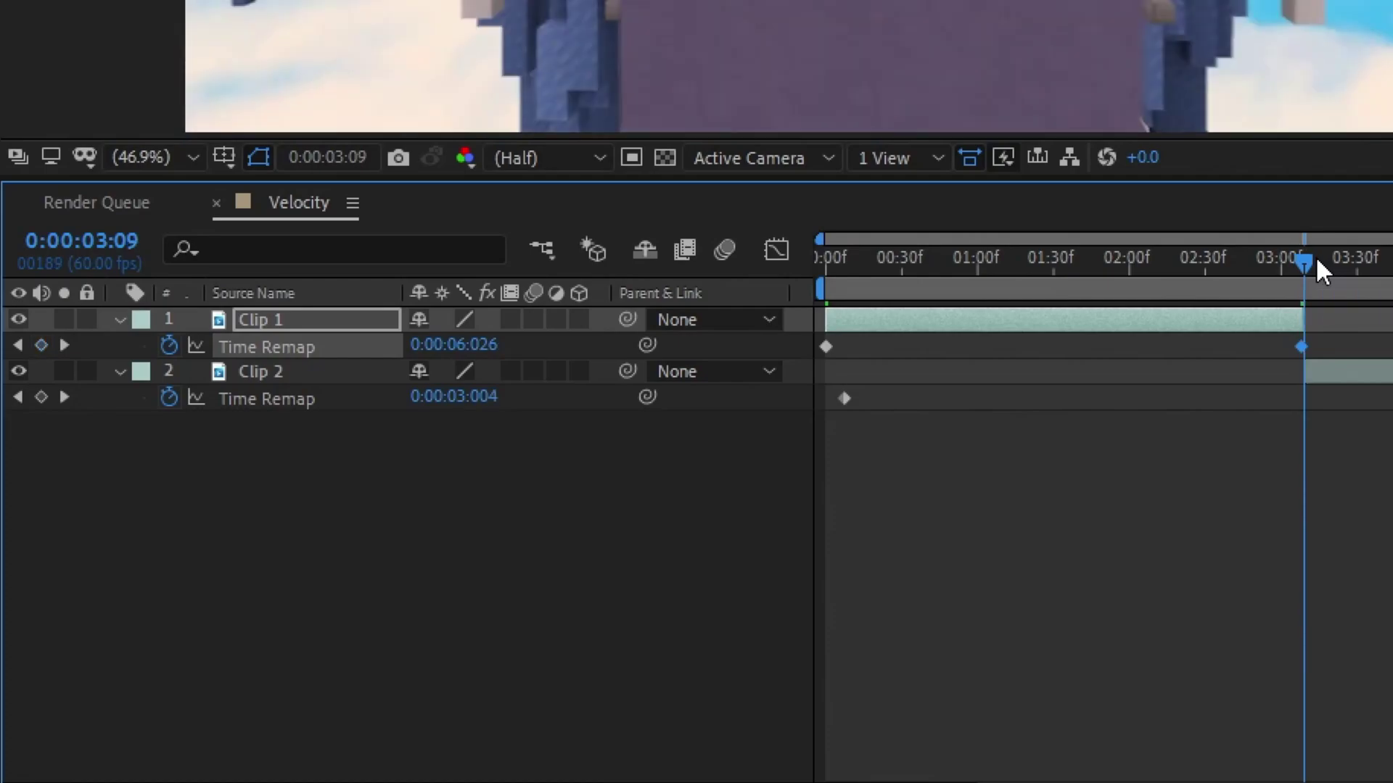
{"action": "left_click", "coordinate": [1303, 507]}
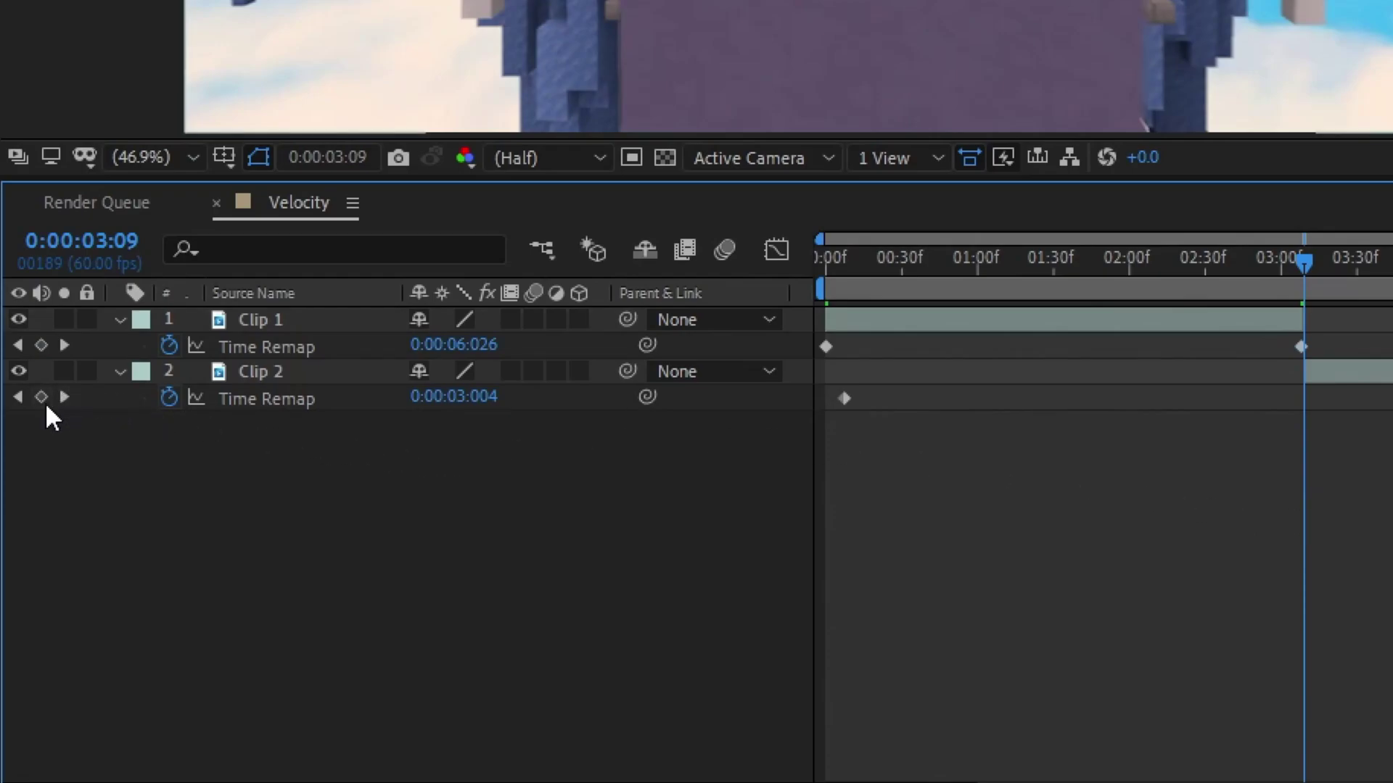
{"action": "left_click", "coordinate": [42, 396]}
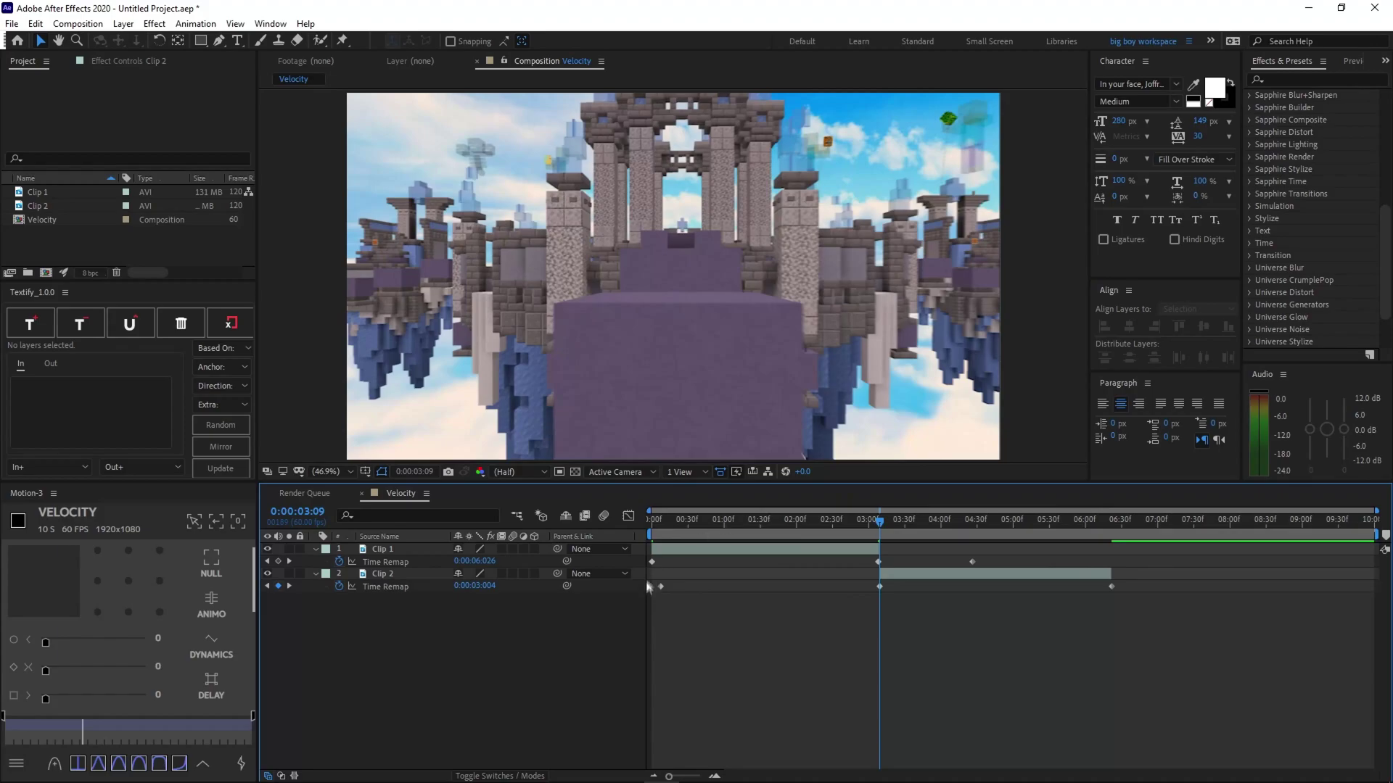
Marquee-select Clip 1's two Time Remap keyframes
{"action": "left_click", "coordinate": [899, 563]}
{"action": "left_click", "coordinate": [898, 557]}
{"action": "left_click_drag", "start_coordinate": [899, 559], "coordinate": [623, 565]}
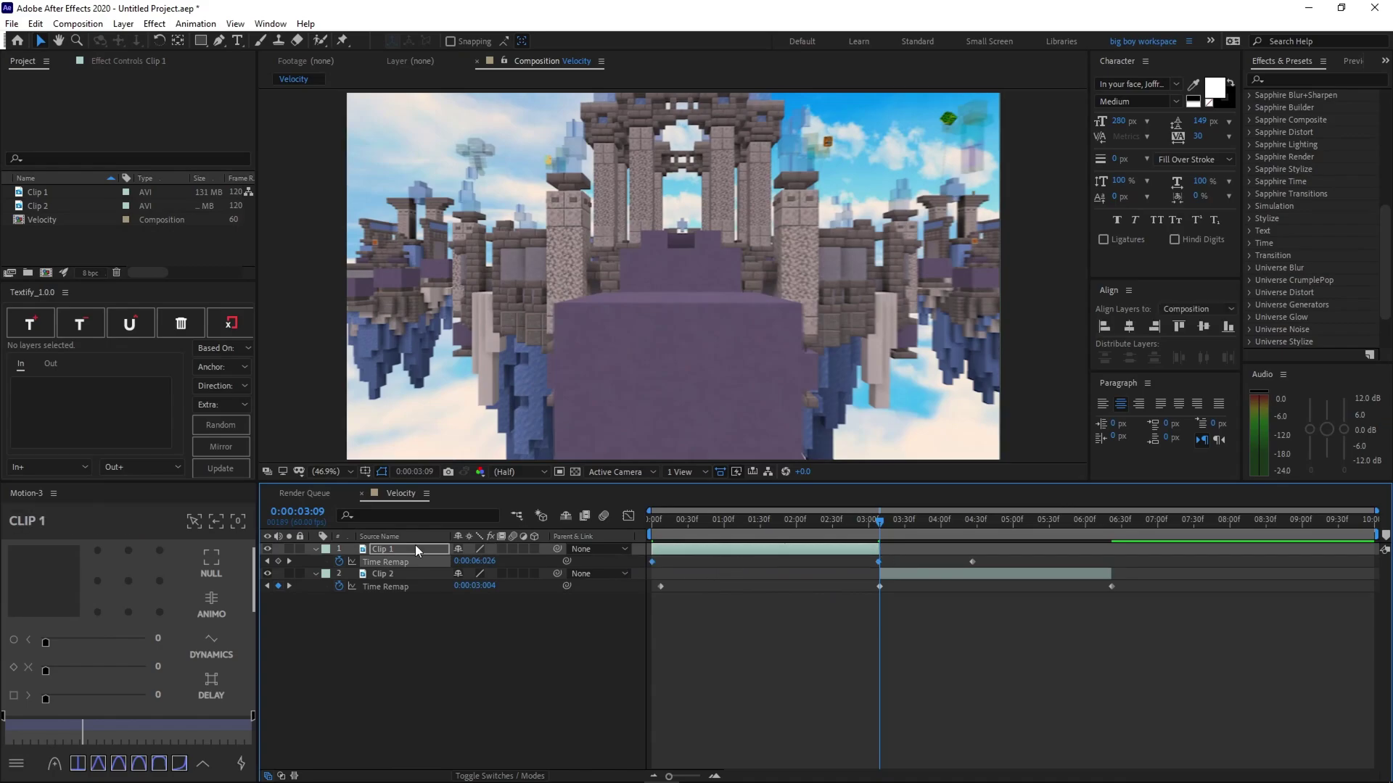
Show the keyframes in the Graph Editor and pick which properties and graph type it displays
{"action": "left_click", "coordinate": [628, 516]}
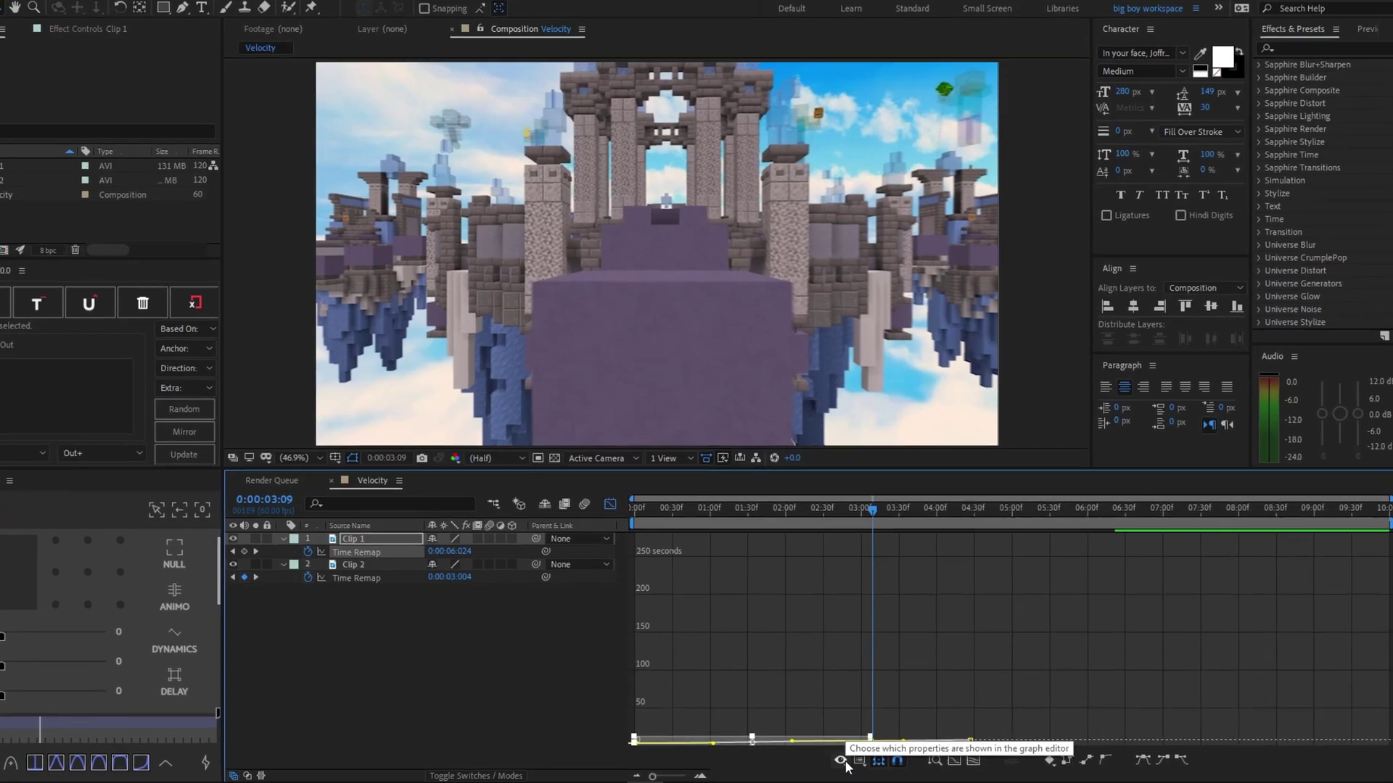
{"action": "left_click", "coordinate": [848, 760]}
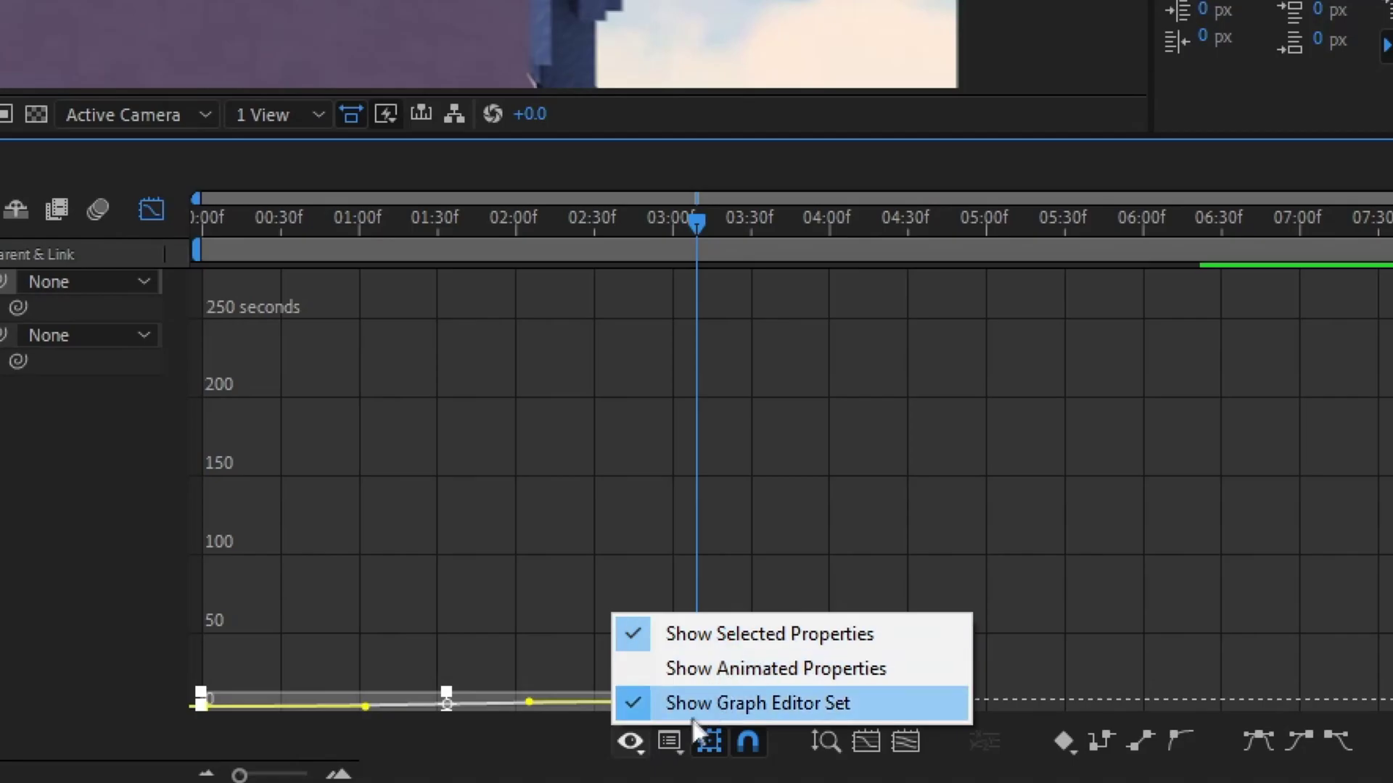
{"action": "left_click", "coordinate": [672, 747]}
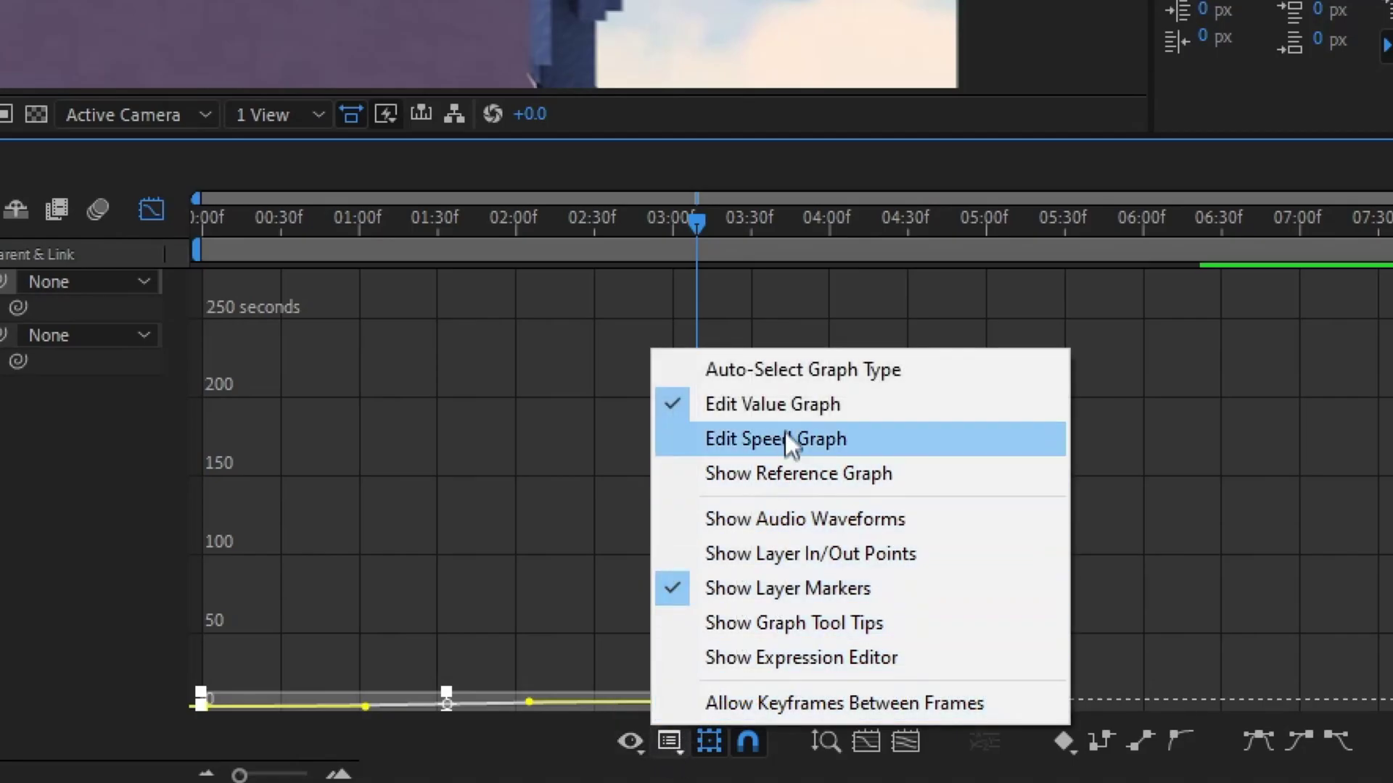
{"action": "left_click", "coordinate": [525, 728]}
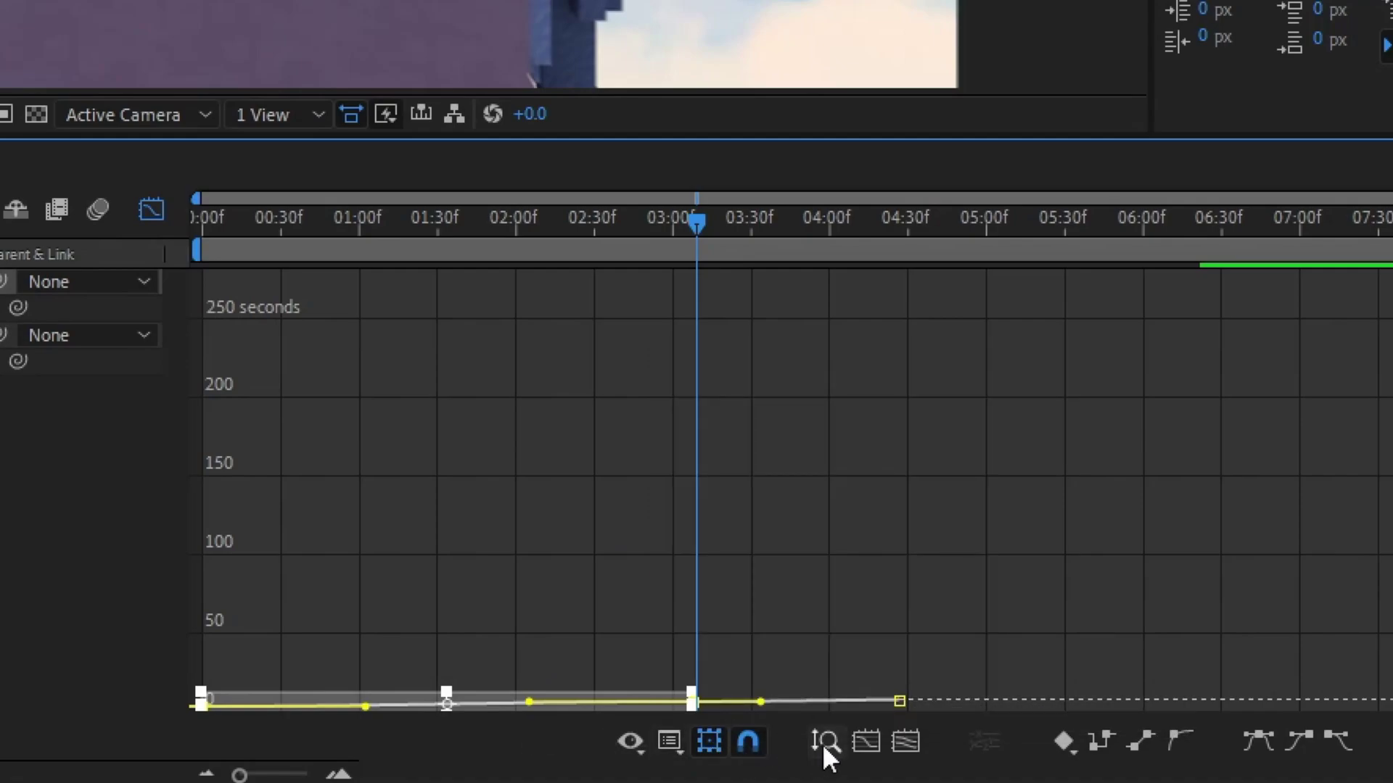
Fit Clip 1's curve to view, drag its Bezier handles for a long ease-out, then show layer bars
{"action": "left_click", "coordinate": [914, 736]}
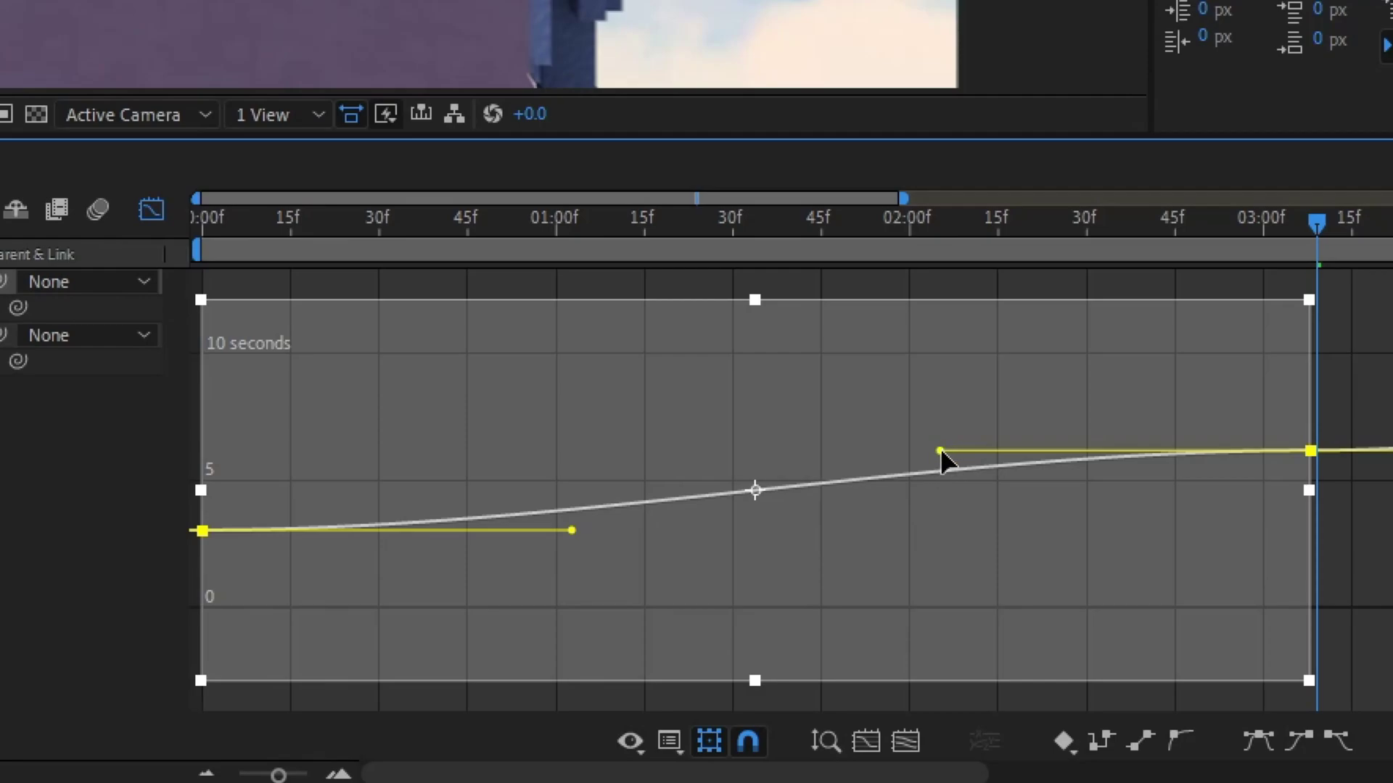
{"action": "left_click_drag", "start_coordinate": [942, 452], "coordinate": [1314, 512]}
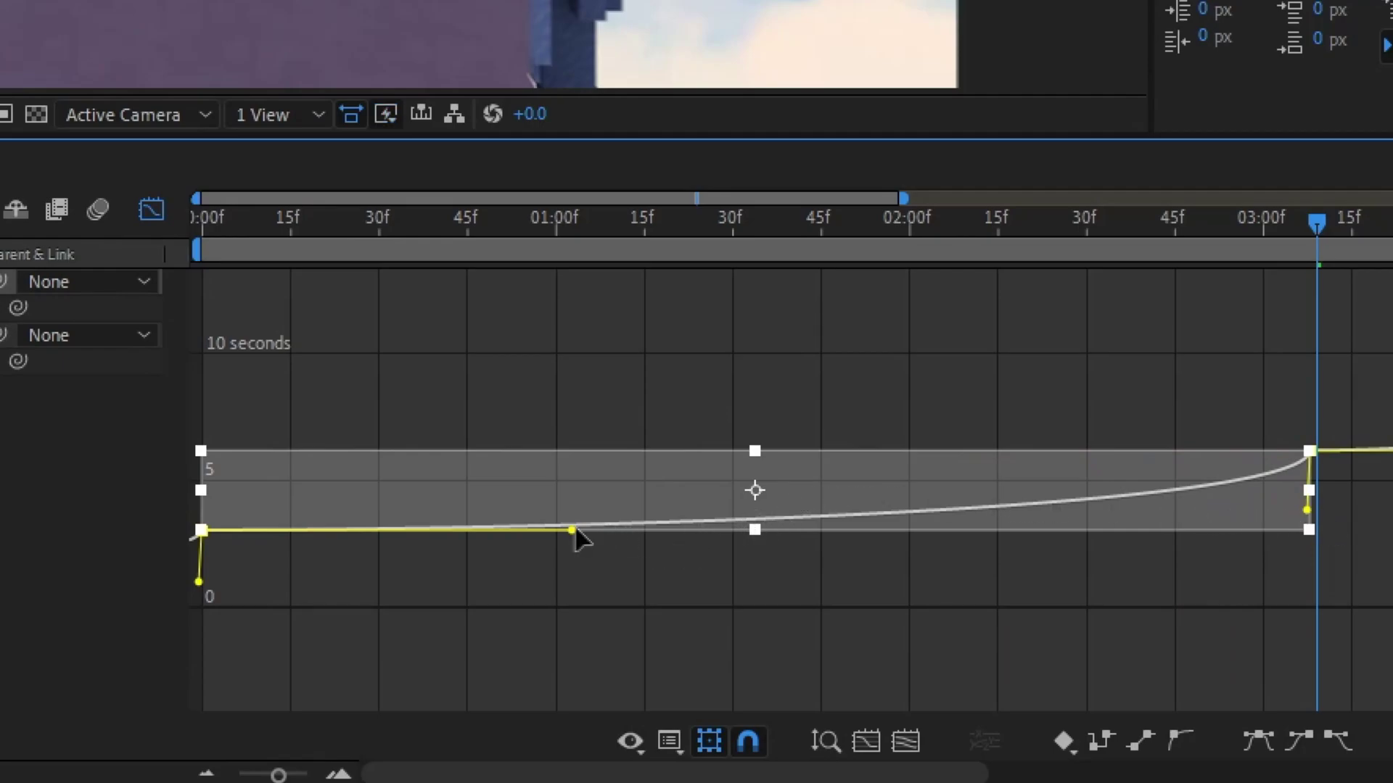
{"action": "left_click_drag", "start_coordinate": [570, 530], "coordinate": [194, 475]}
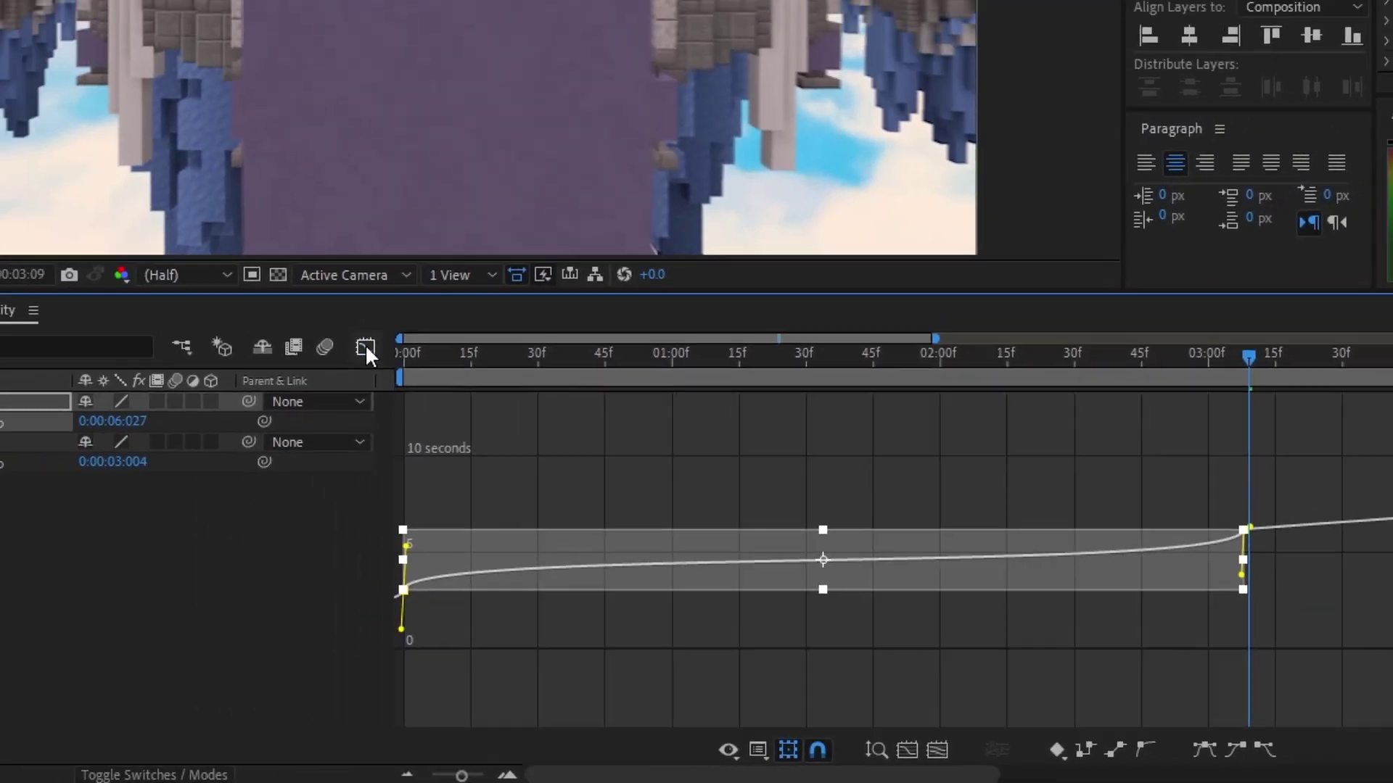
{"action": "left_click", "coordinate": [151, 210]}
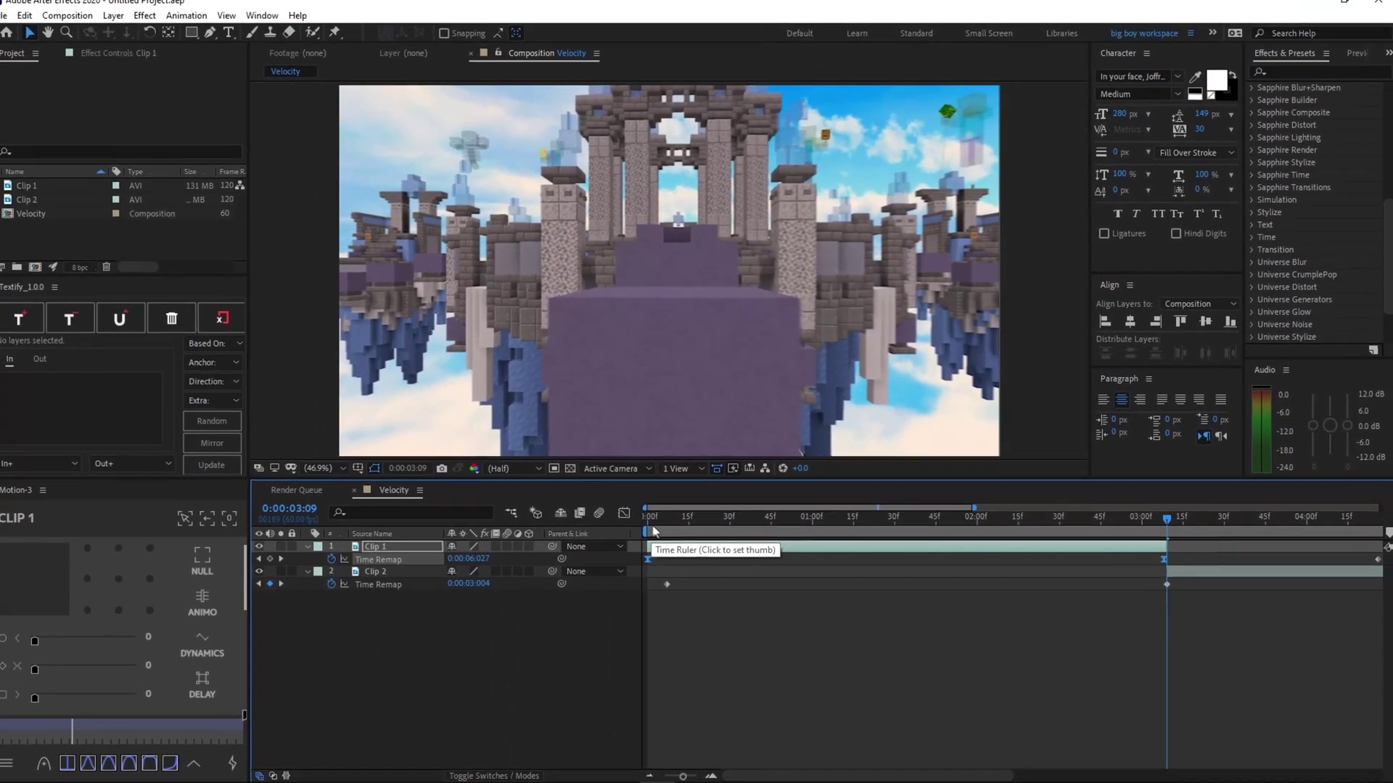
{"action": "left_click", "coordinate": [566, 478]}
{"action": "left_click_drag", "start_coordinate": [650, 532], "coordinate": [647, 532]}
{"action": "left_click", "coordinate": [898, 624]}
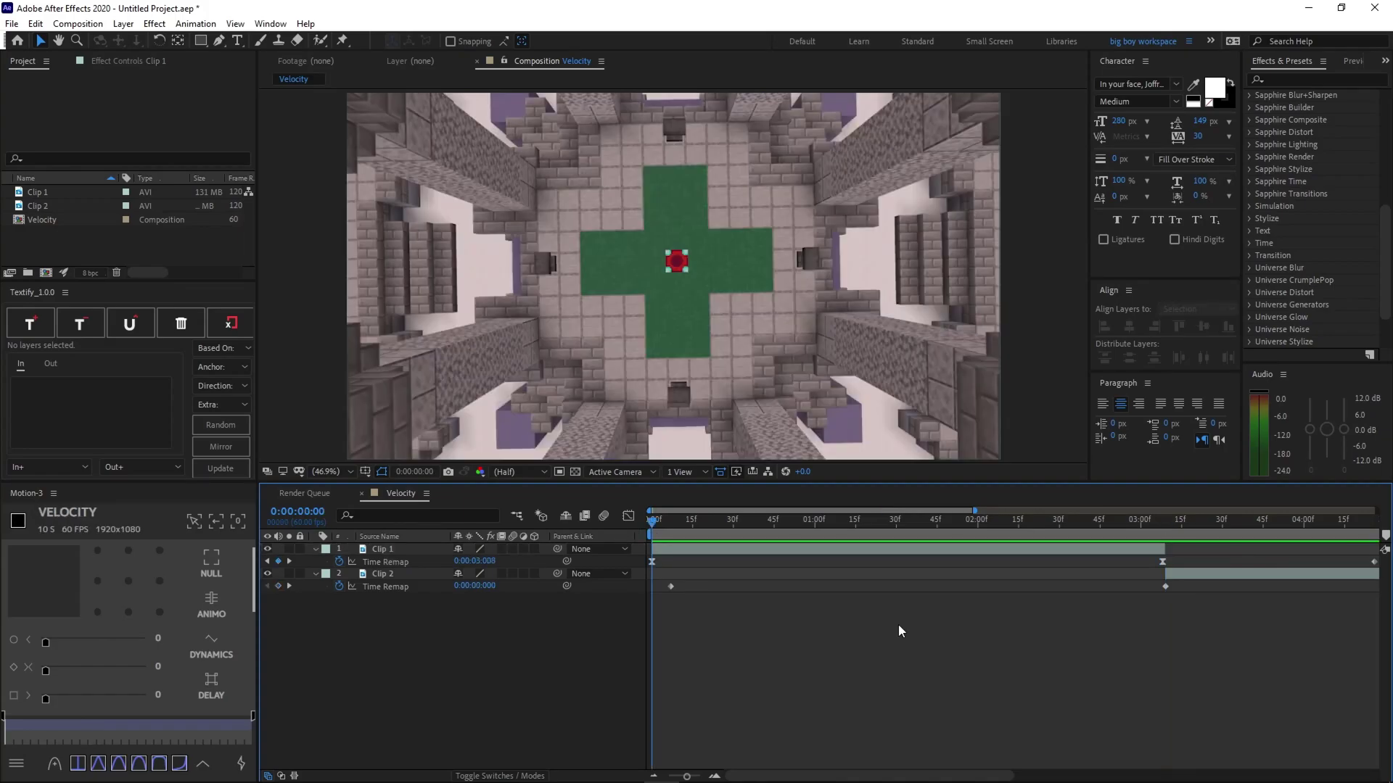
{"action": "key", "text": "space"}
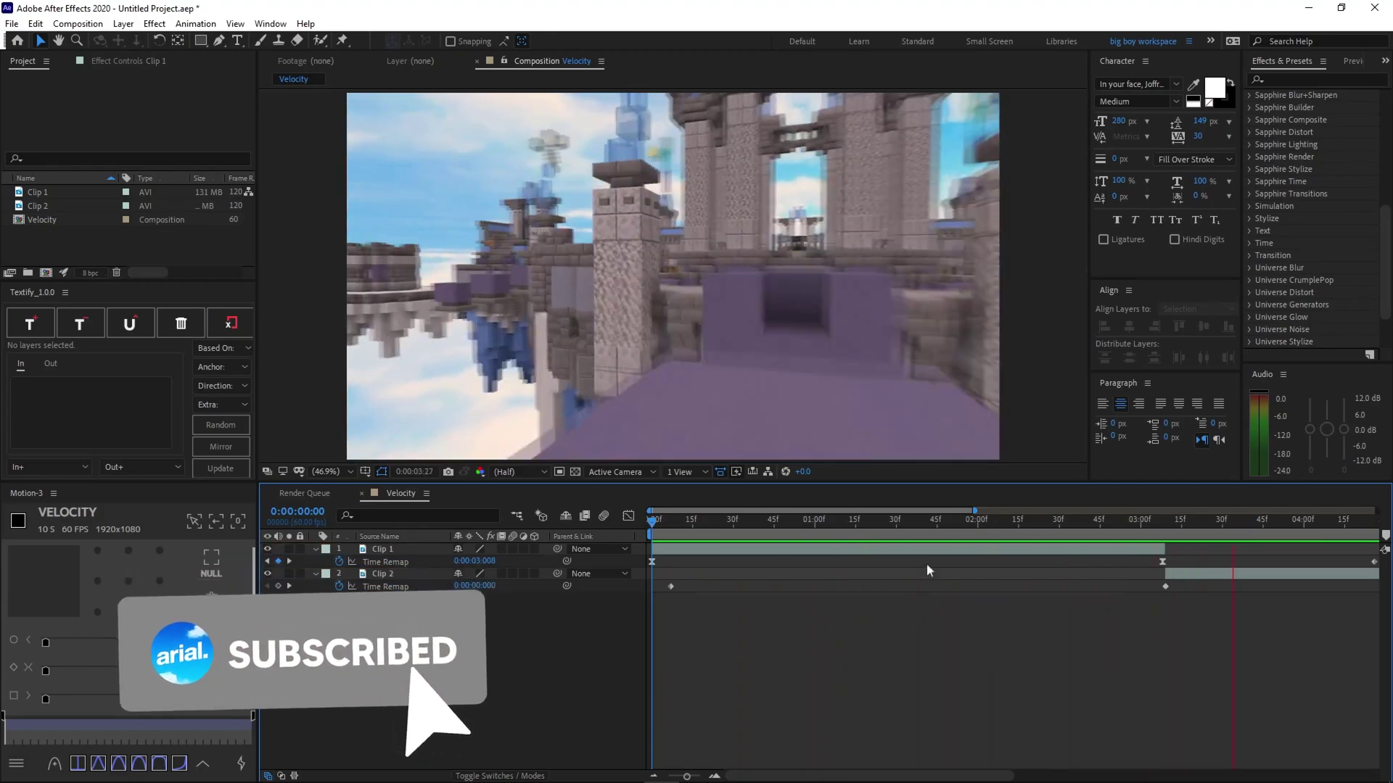
{"action": "key", "text": "space"}
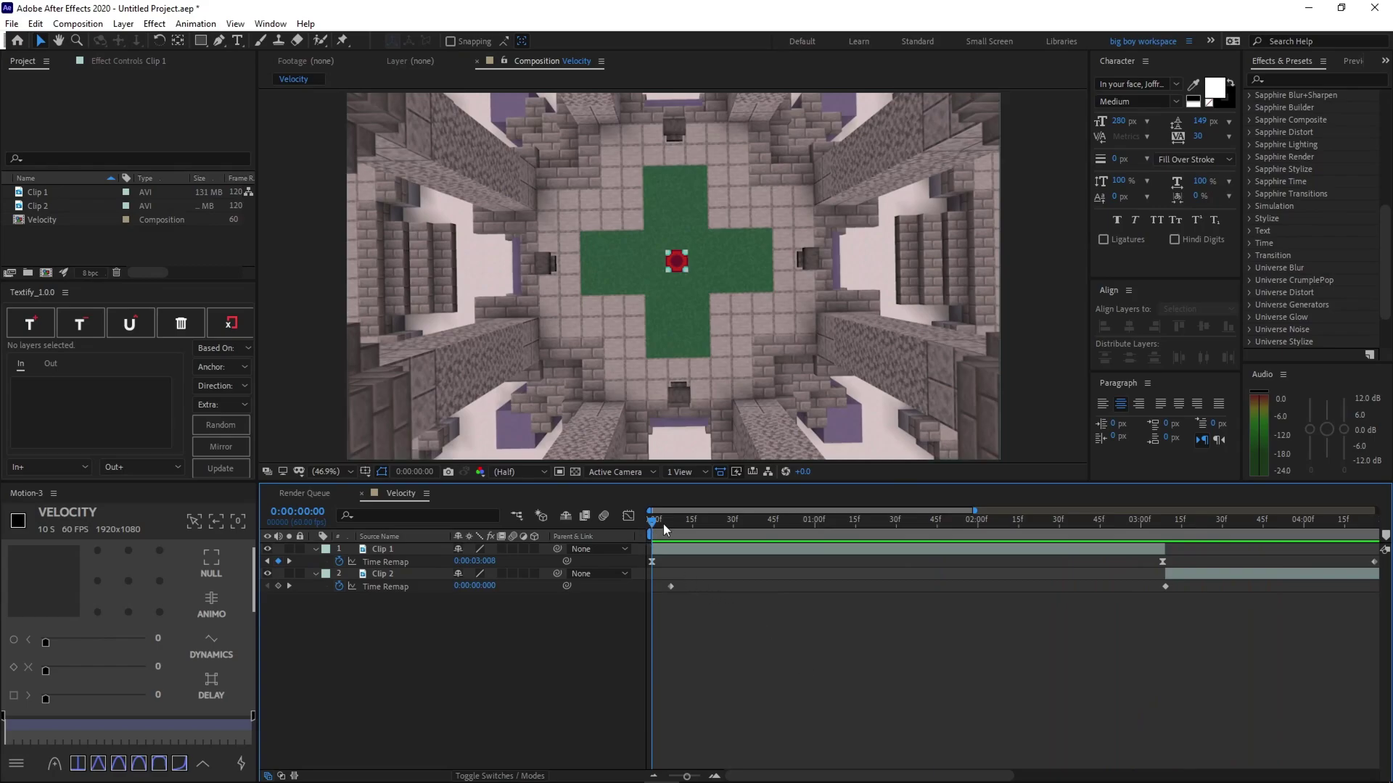
{"action": "left_click_drag", "start_coordinate": [652, 518], "coordinate": [622, 576]}
Drag both Bezier handles of Clip 1's Time Remap curve into an S-curve: fast start, slow middle, fast end
{"action": "left_click_drag", "start_coordinate": [1180, 560], "coordinate": [595, 558]}
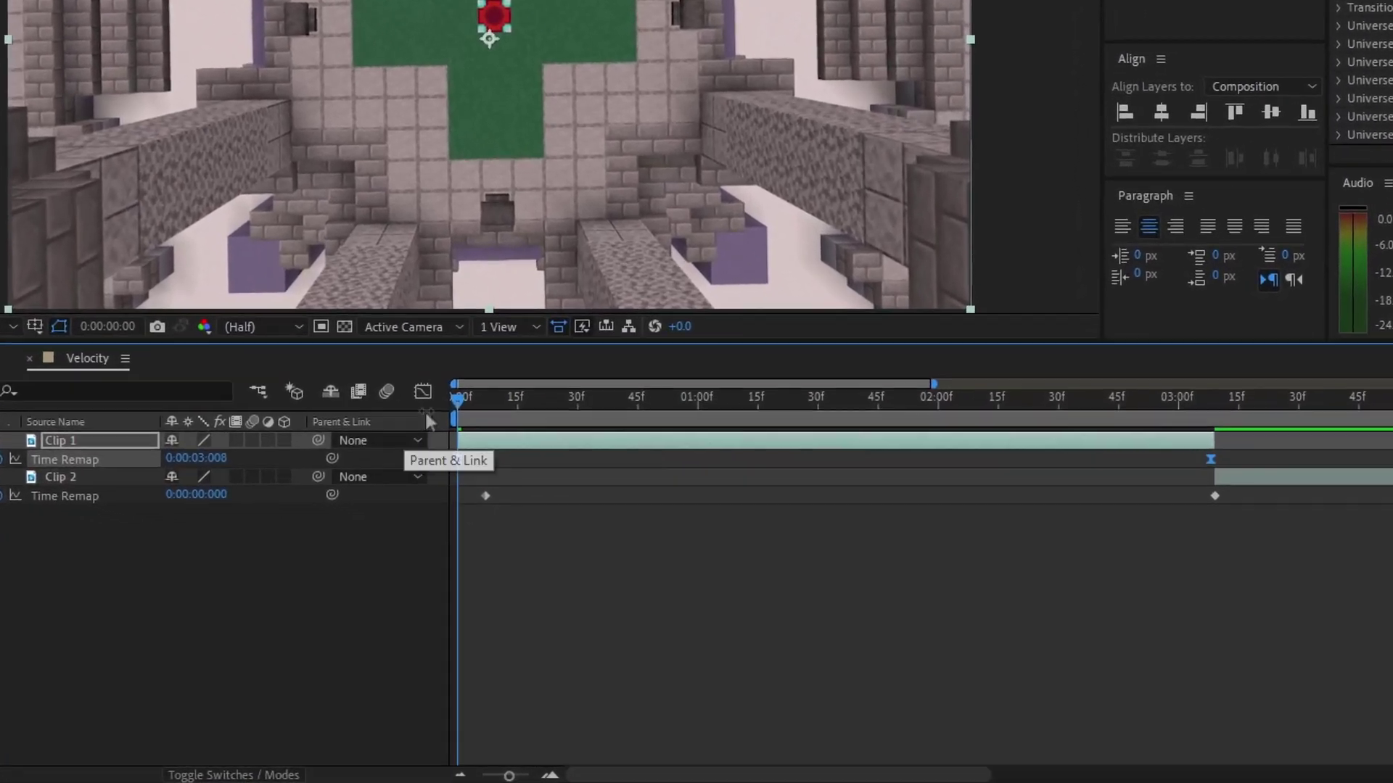
{"action": "left_click", "coordinate": [610, 504]}
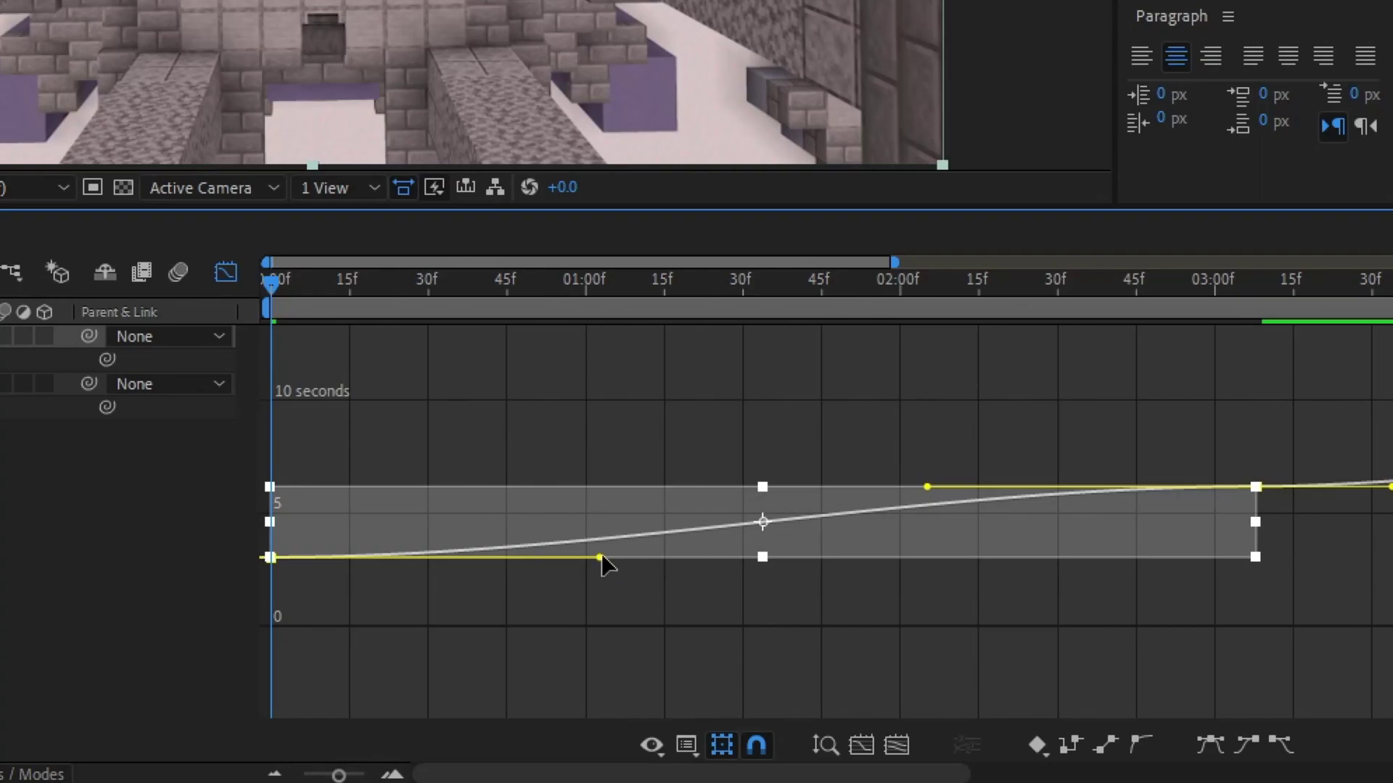
{"action": "left_click_drag", "start_coordinate": [601, 559], "coordinate": [351, 516]}
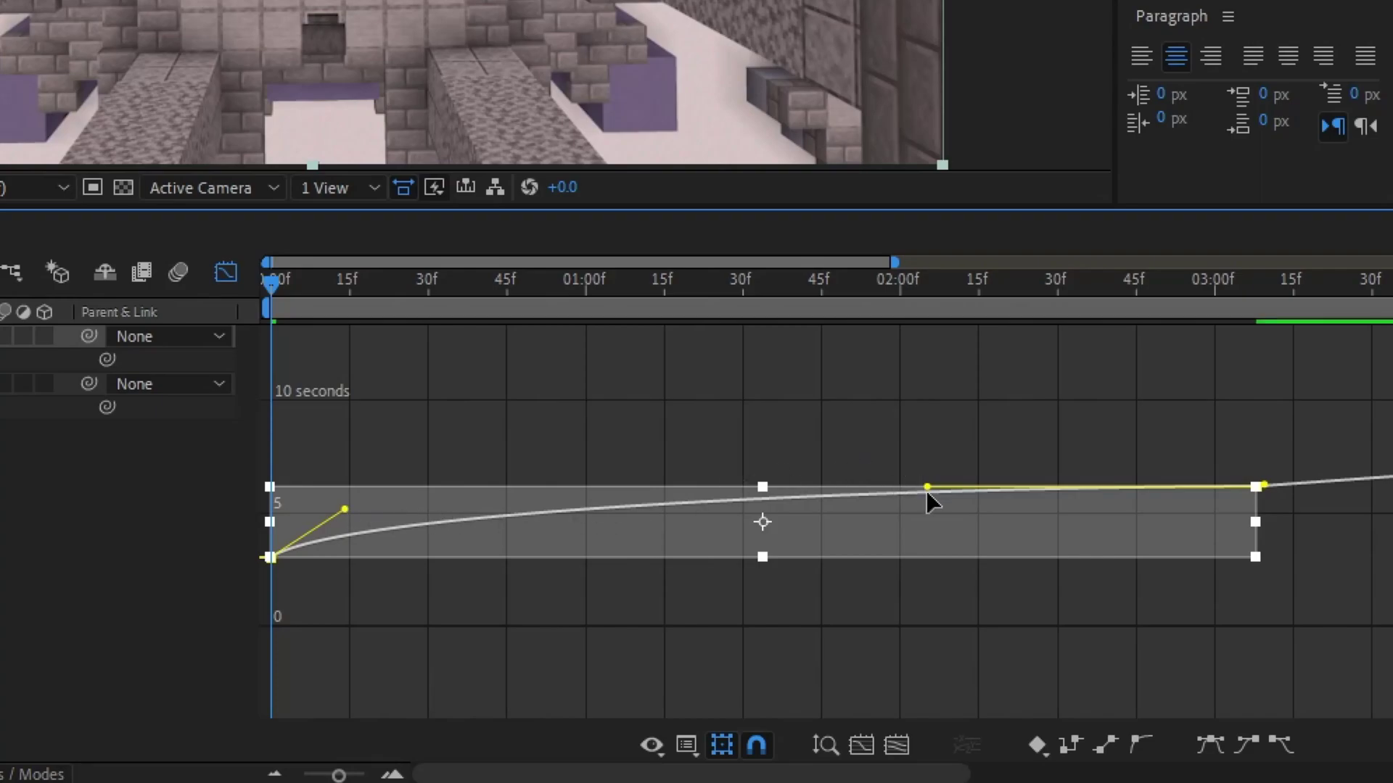
{"action": "left_click_drag", "start_coordinate": [927, 488], "coordinate": [1210, 541]}
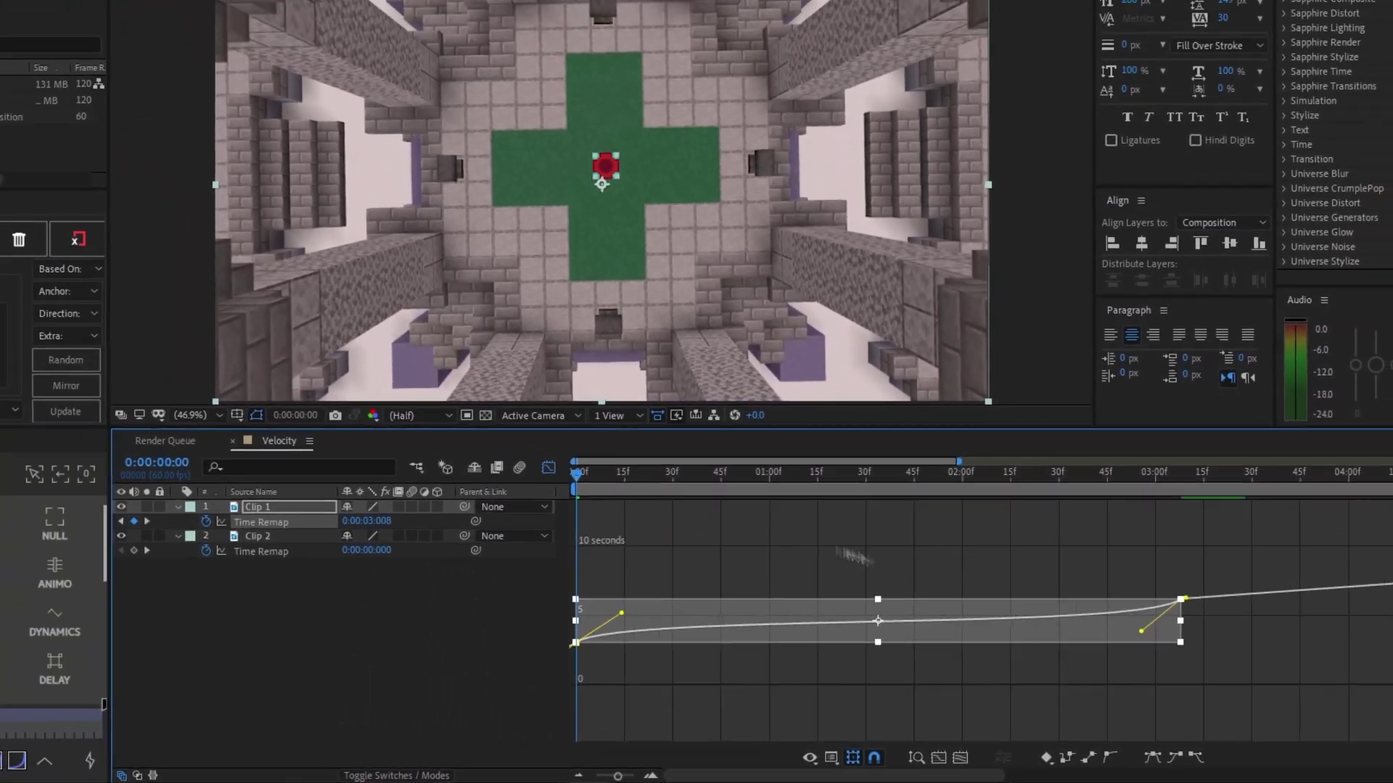
{"action": "left_click", "coordinate": [549, 467]}
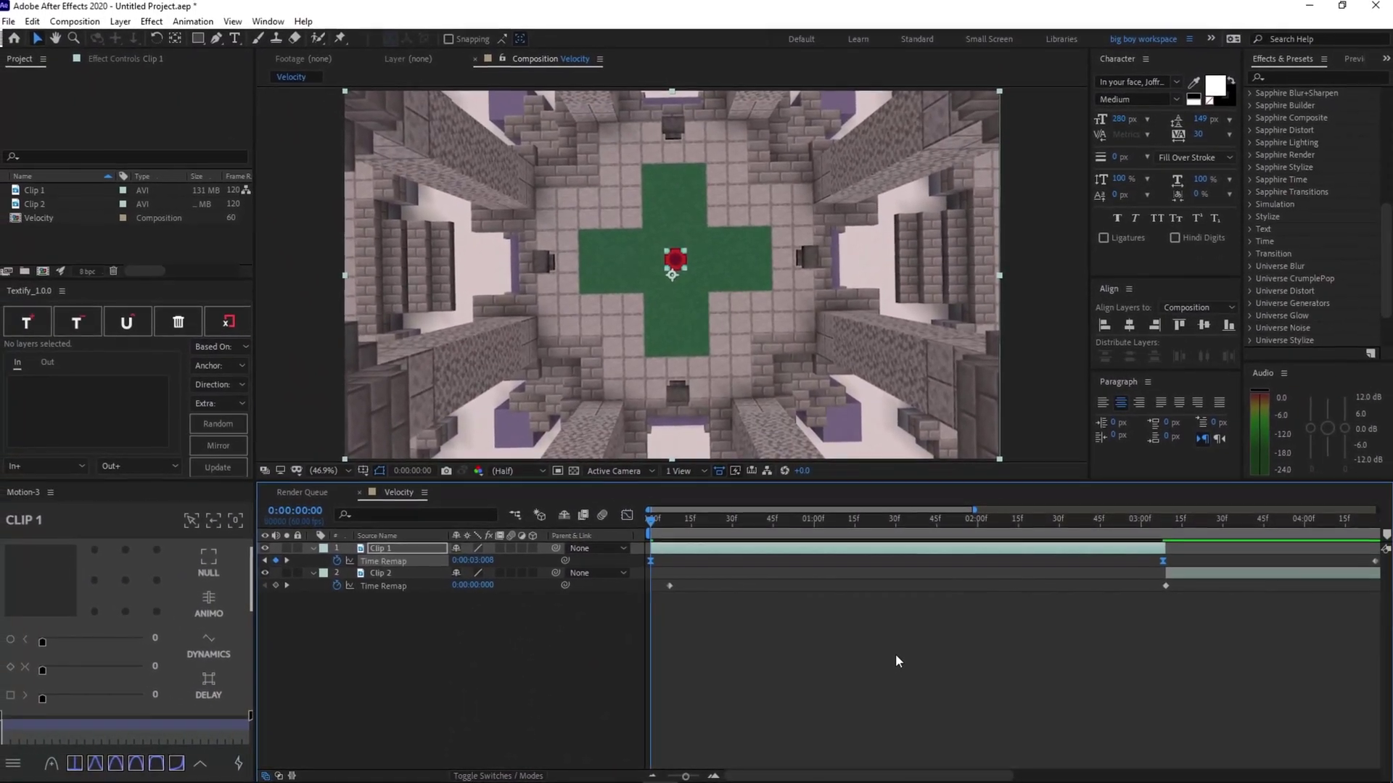
{"action": "left_click", "coordinate": [910, 669]}
{"action": "key", "text": "space"}
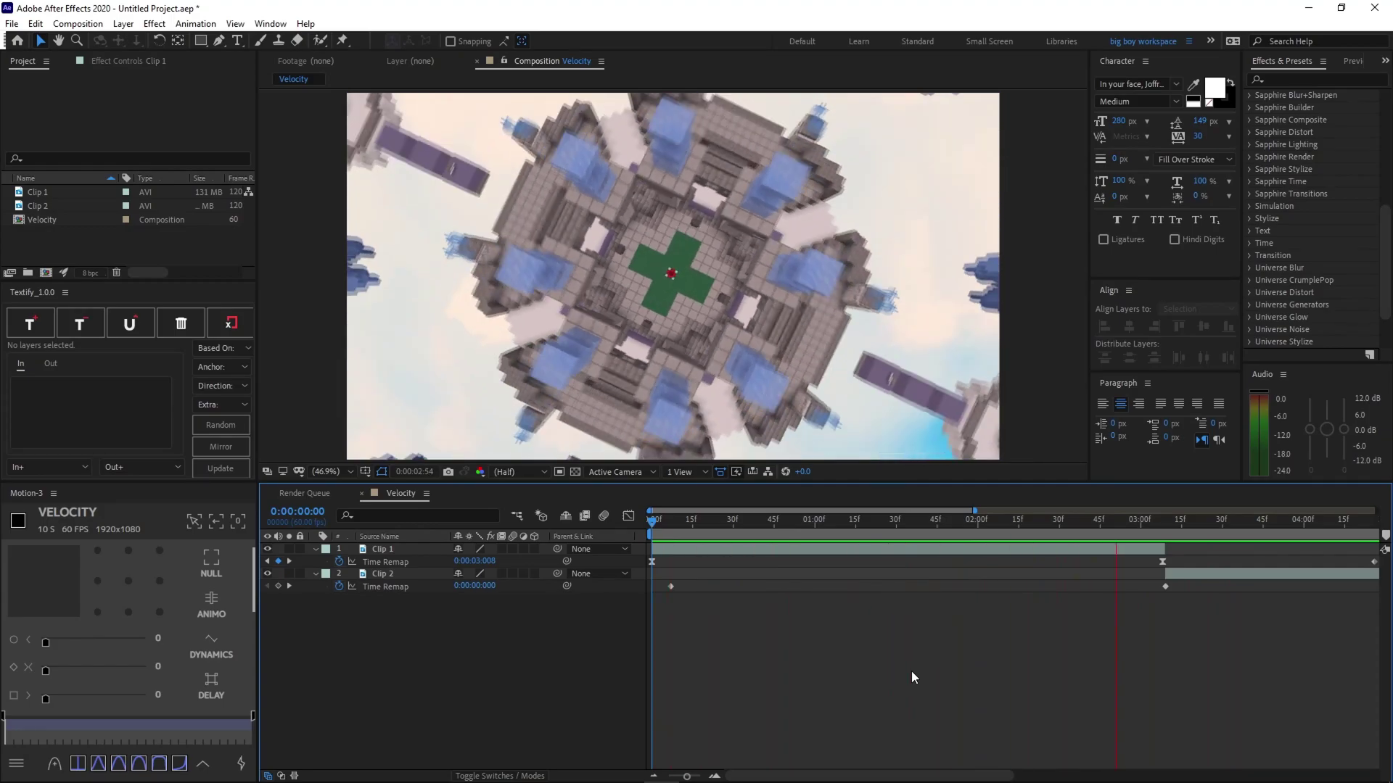
{"action": "key", "text": "space"}
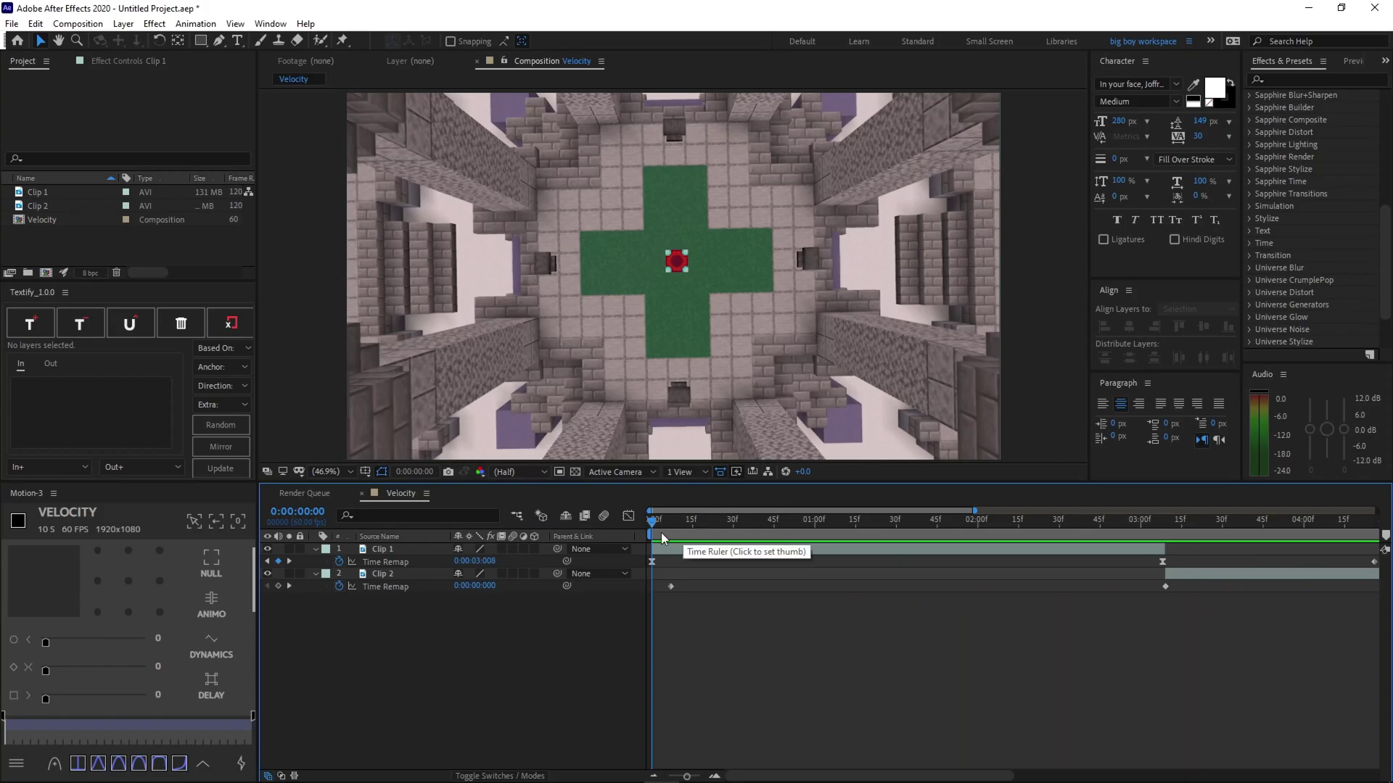
{"action": "key", "text": "space"}
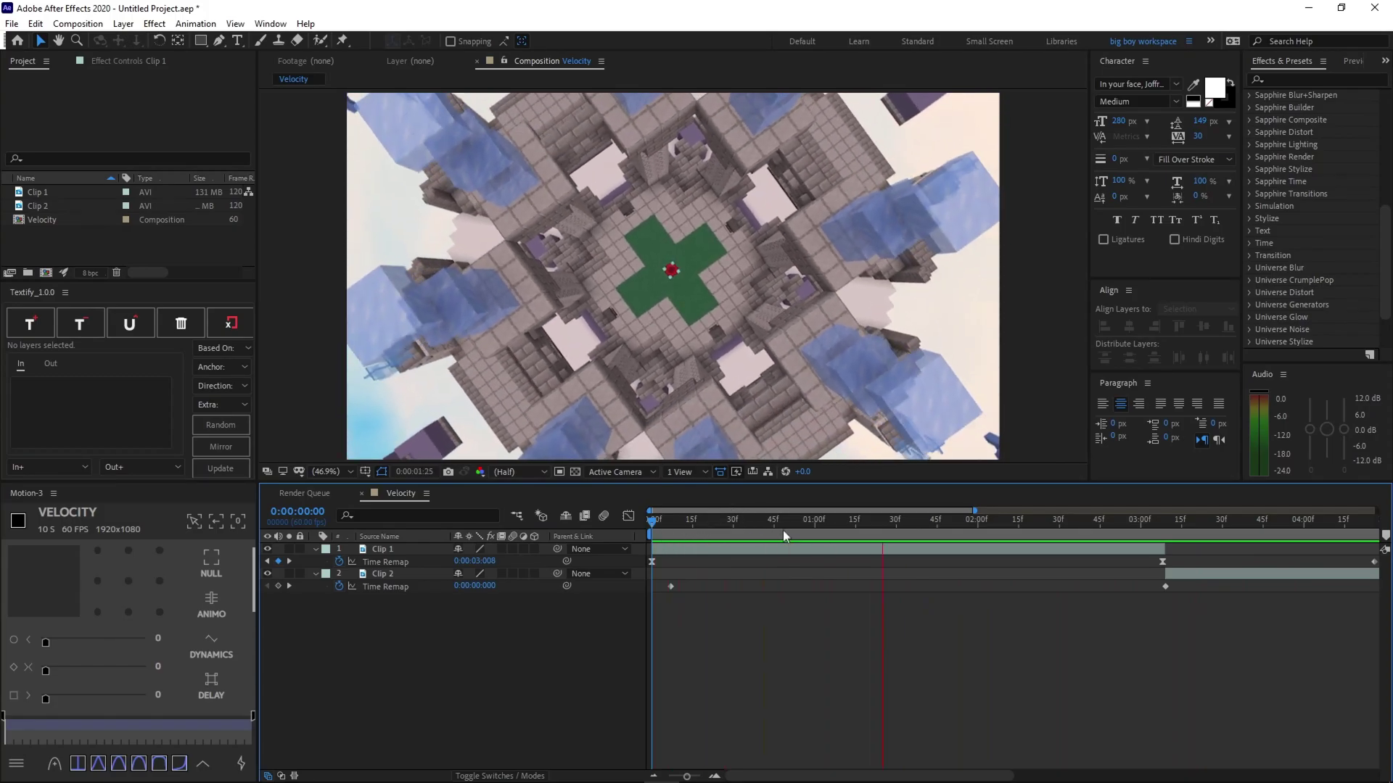
{"action": "left_click", "coordinate": [660, 537]}
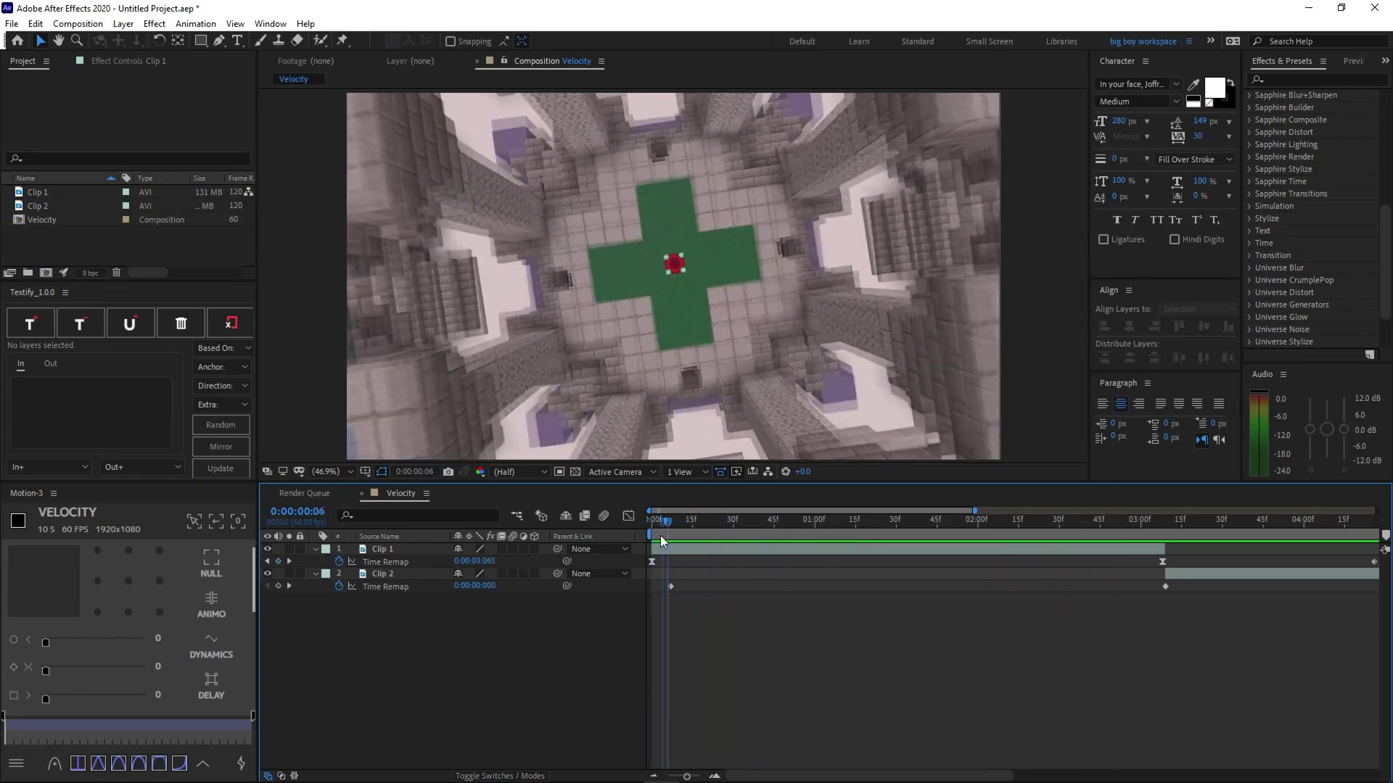
{"action": "left_click_drag", "start_coordinate": [661, 537], "coordinate": [590, 530]}
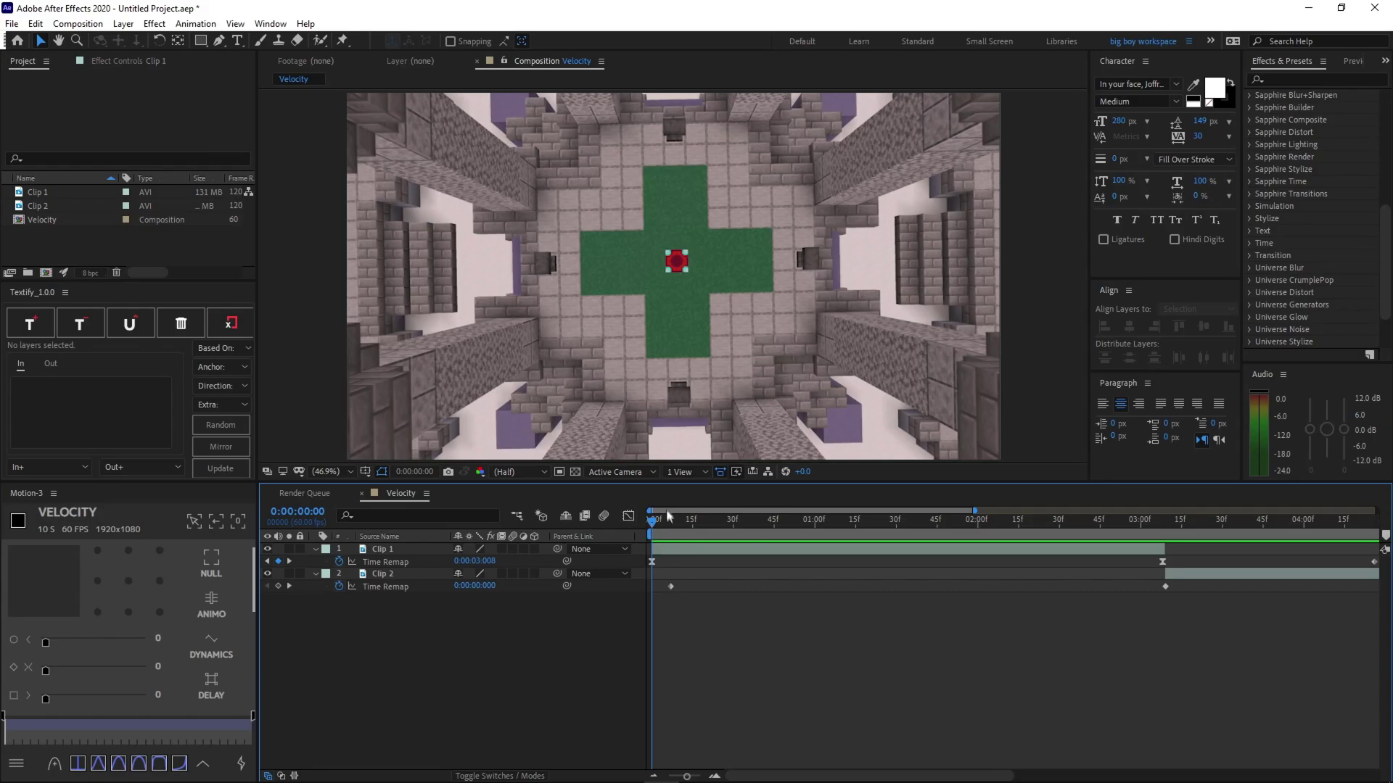
{"action": "left_click", "coordinate": [690, 527]}
{"action": "left_click_drag", "start_coordinate": [691, 529], "coordinate": [1021, 528]}
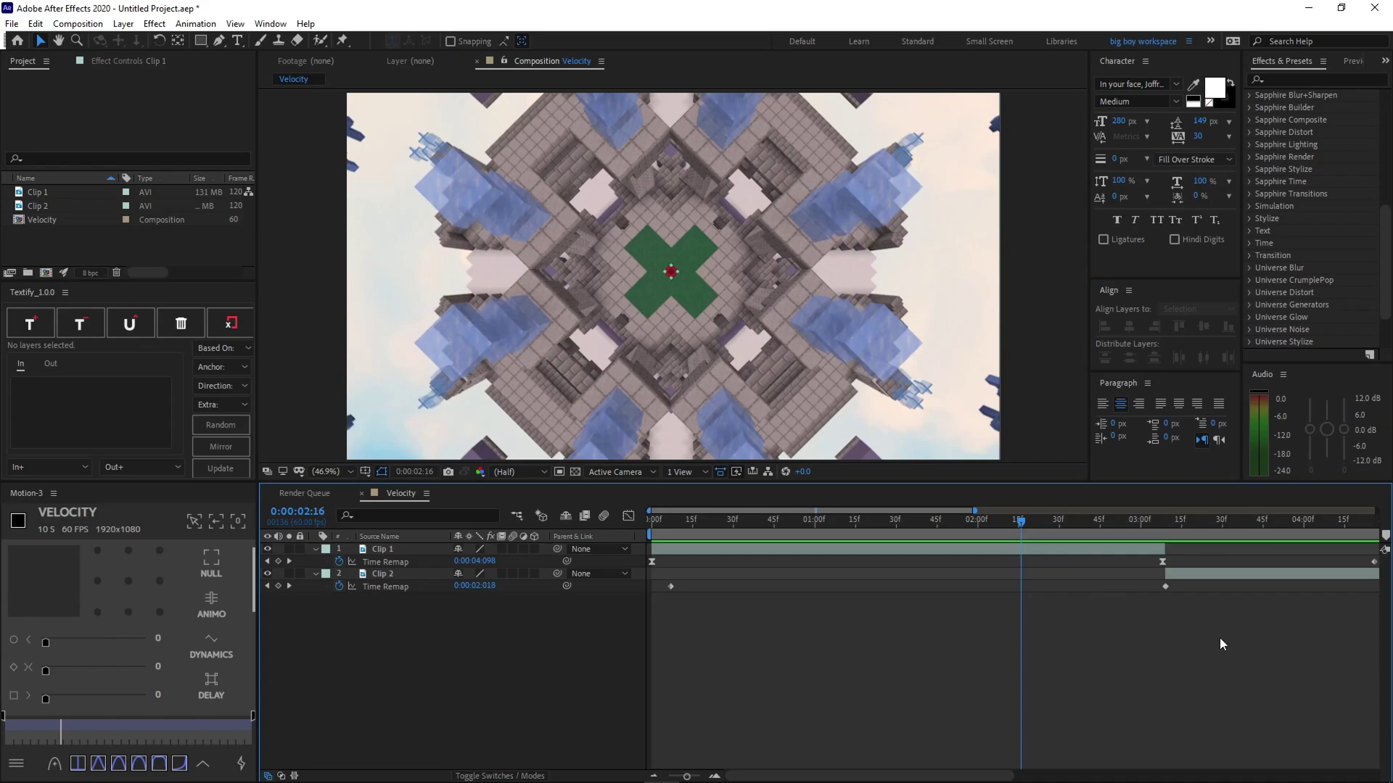
Pan to Clip 2's Time Remap keyframes, select both, and apply Easy Ease (F9)
{"action": "key", "text": "h"}
{"action": "left_click_drag", "start_coordinate": [1265, 631], "coordinate": [811, 651]}
{"action": "key", "text": "v"}
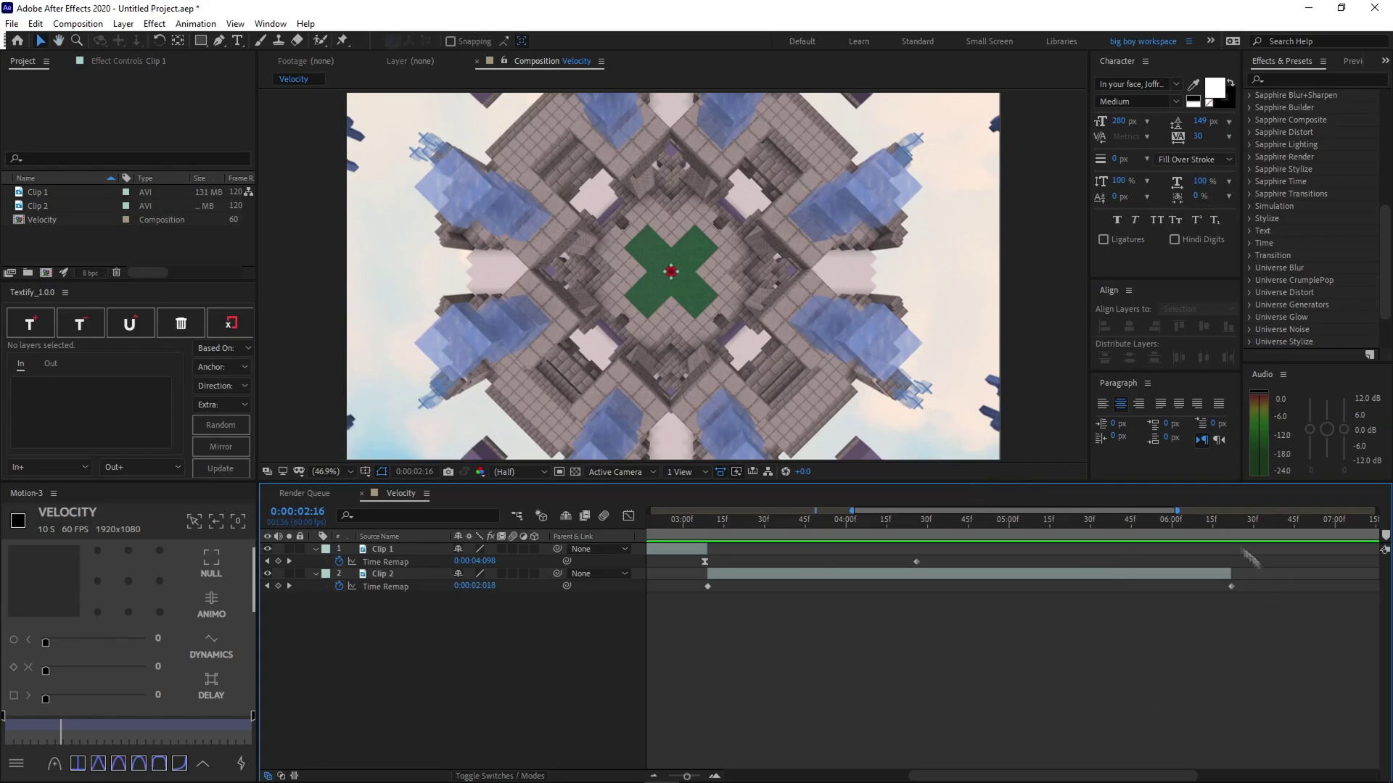
{"action": "left_click_drag", "start_coordinate": [1280, 618], "coordinate": [694, 585]}
{"action": "key", "text": "F9"}
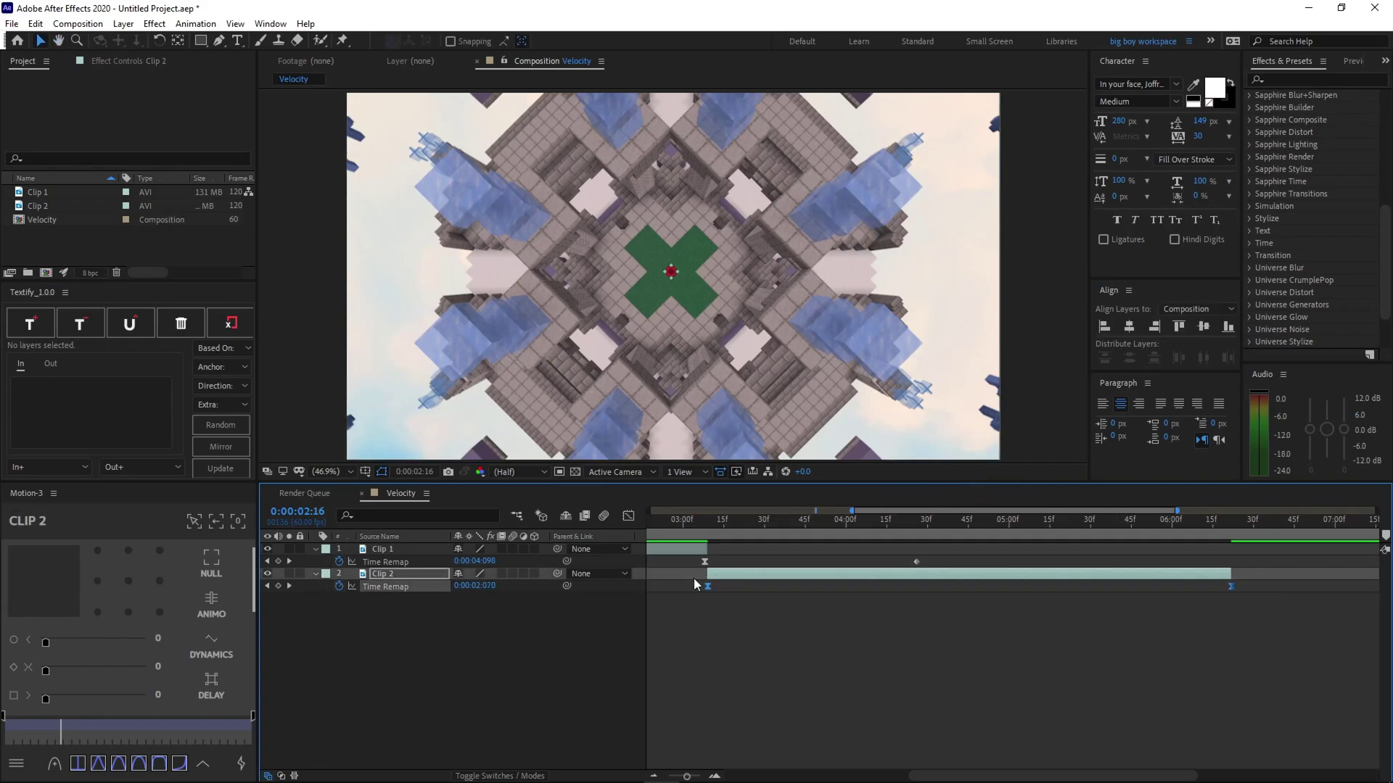
In the Graph Editor, drag Clip 2's Bezier handles so it starts fast and speeds up at the end
{"action": "left_click", "coordinate": [629, 516]}
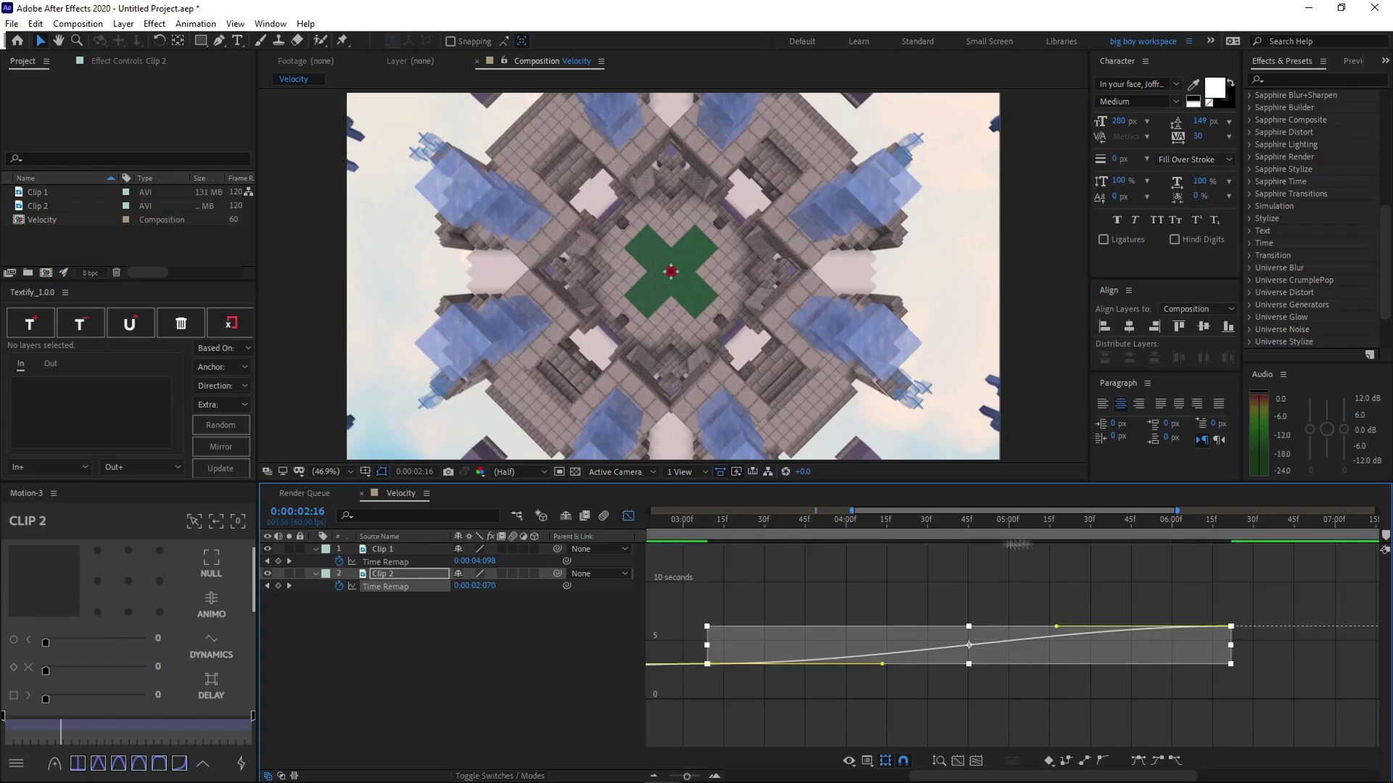
{"action": "left_click_drag", "start_coordinate": [882, 665], "coordinate": [771, 639]}
{"action": "left_click_drag", "start_coordinate": [1057, 628], "coordinate": [1191, 655]}
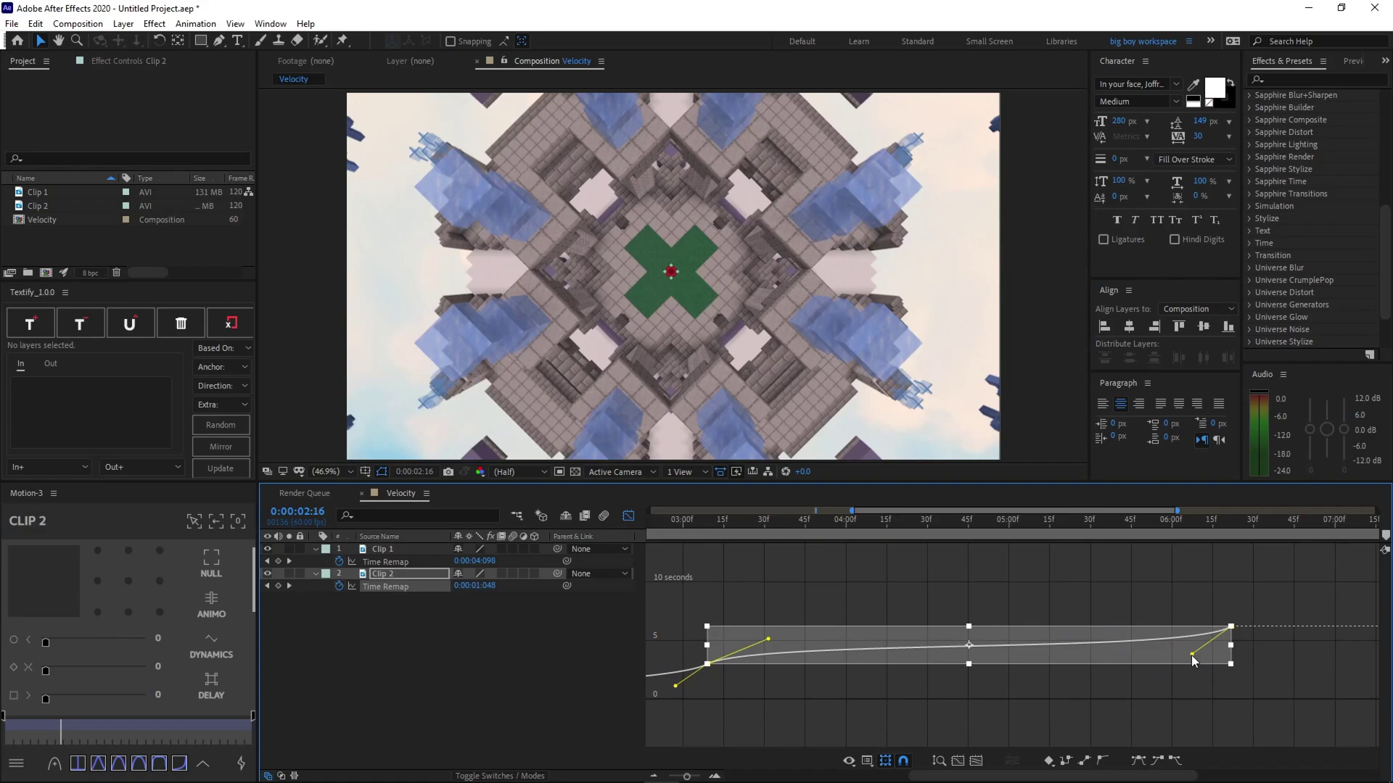
Close the Graph Editor and preview the Velocity composition from 0:00
{"action": "left_click", "coordinate": [629, 516]}
{"action": "key", "text": "Home"}
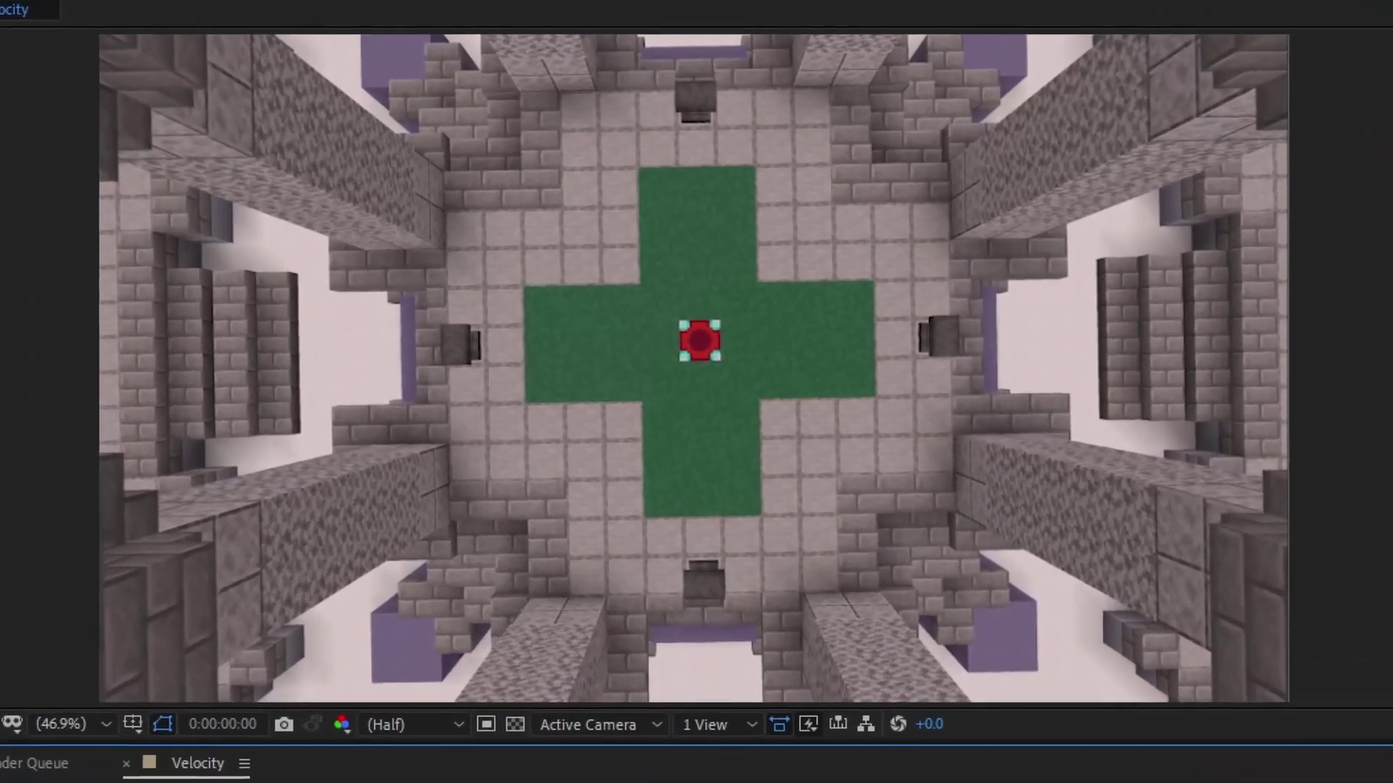
{"action": "key", "text": "space"}
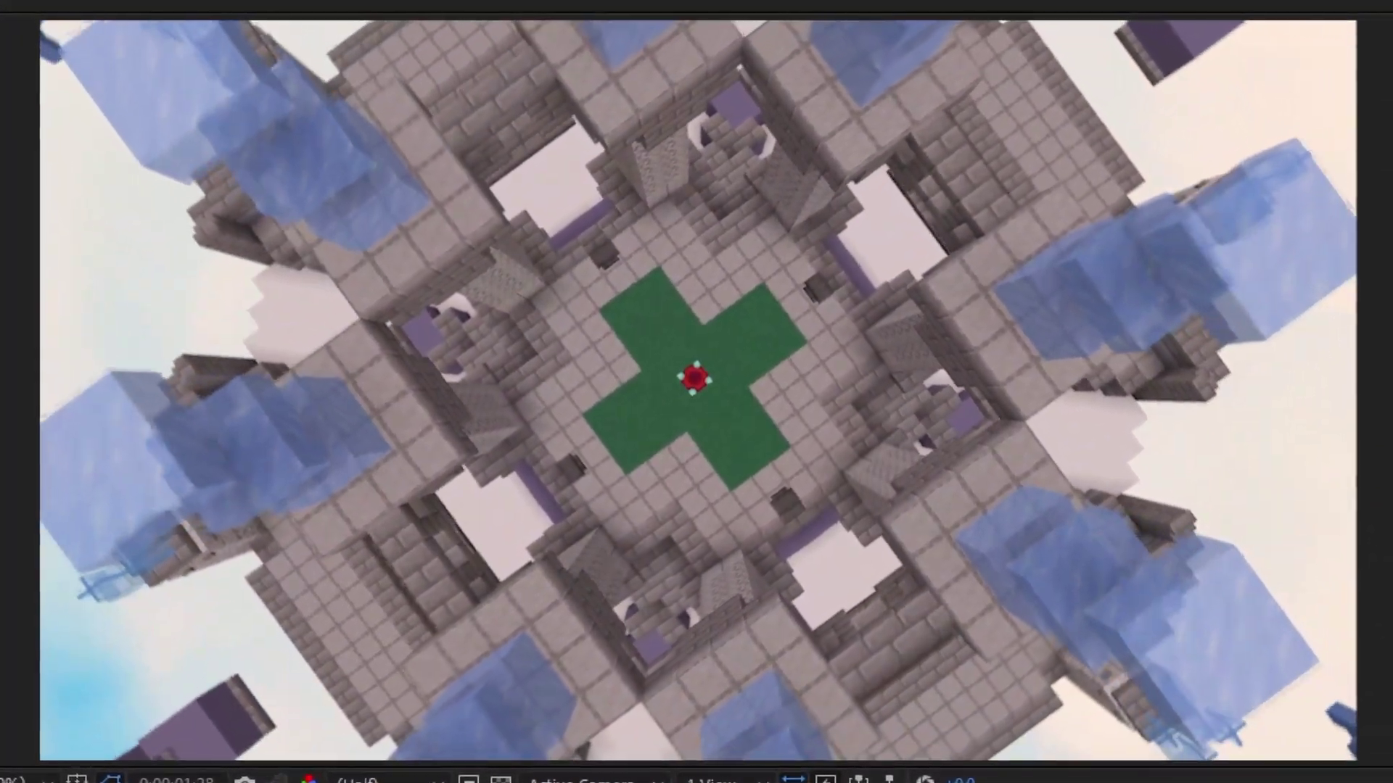